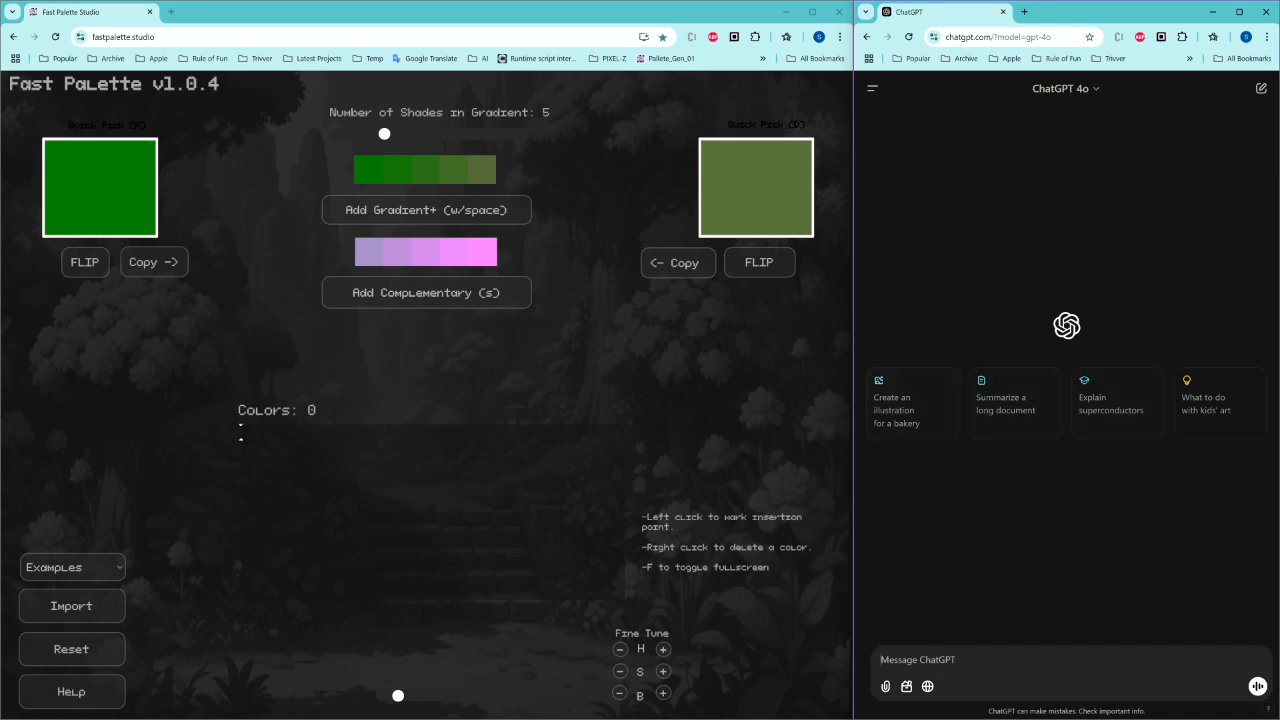
Step: In ChatGPT, request an image with the prompt "an image of a field of flowers"
text(a fie)
text(ld of flow)
text(n image of)
text( a)
key(shift+Return)
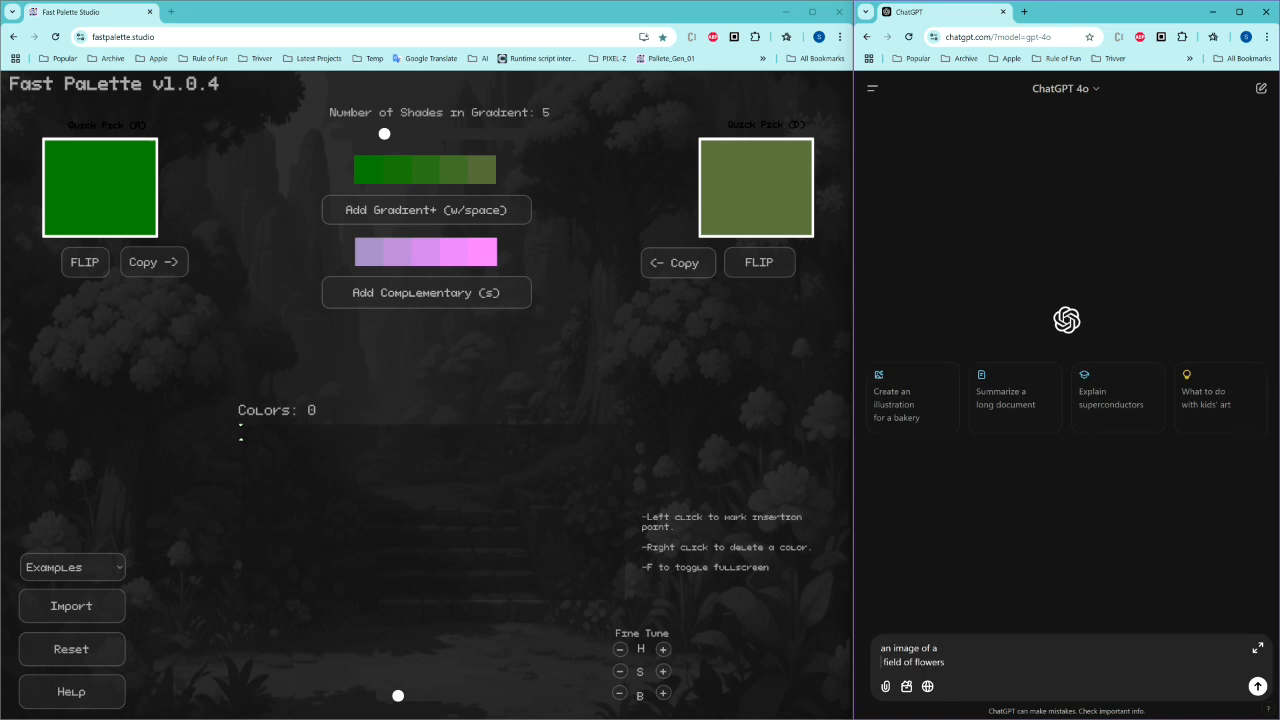
key(BackSpace)
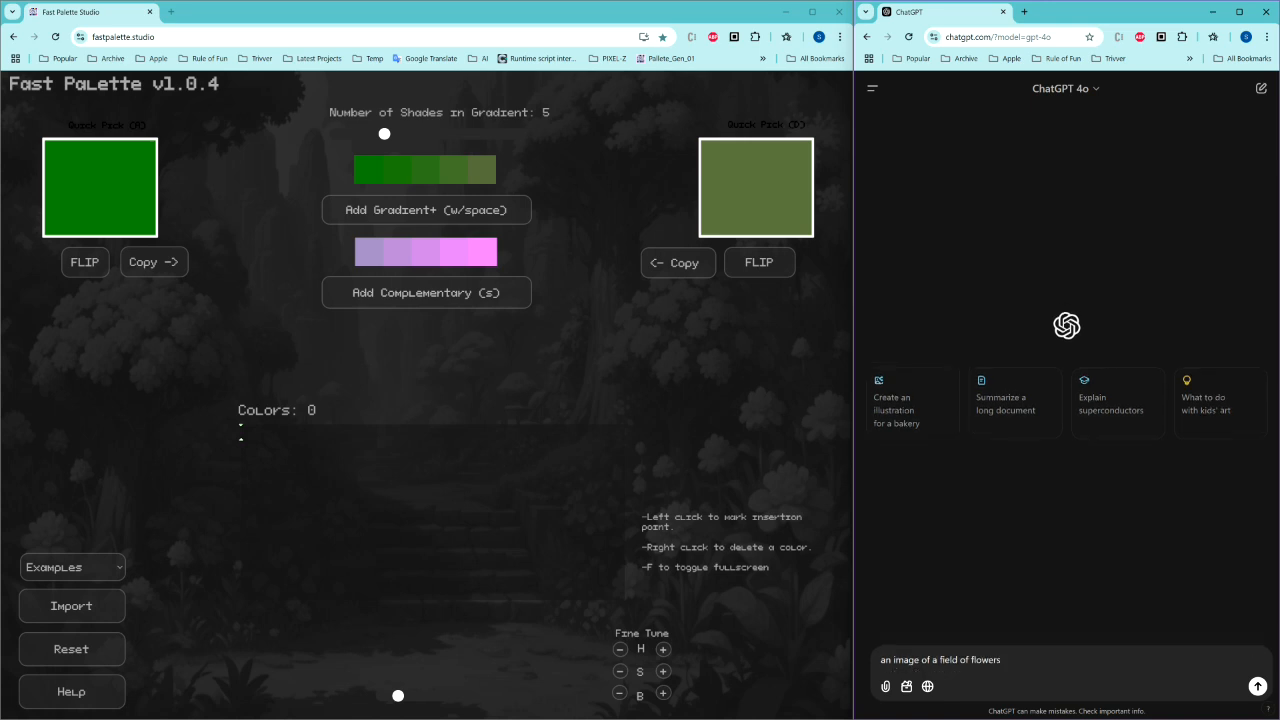
key(Return)
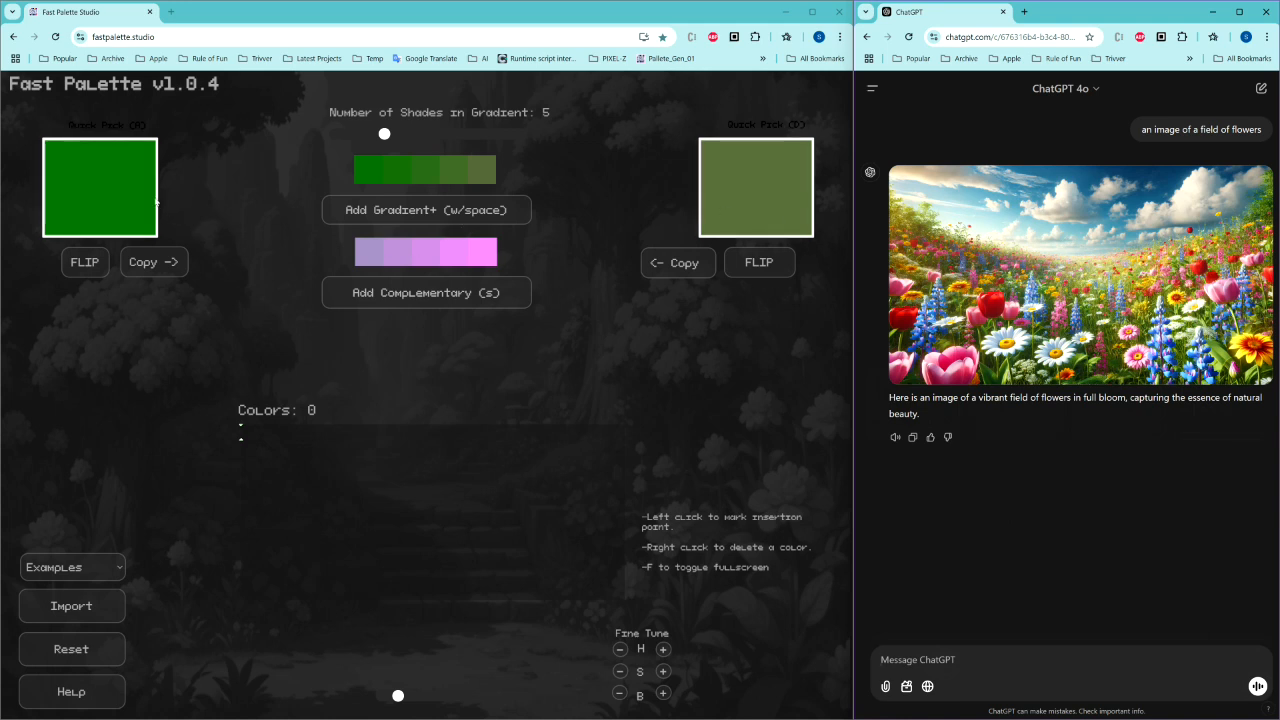
Step: Set the left quick-pick colour to a very dark green, RGB 10, 32, 9
click(133, 203)
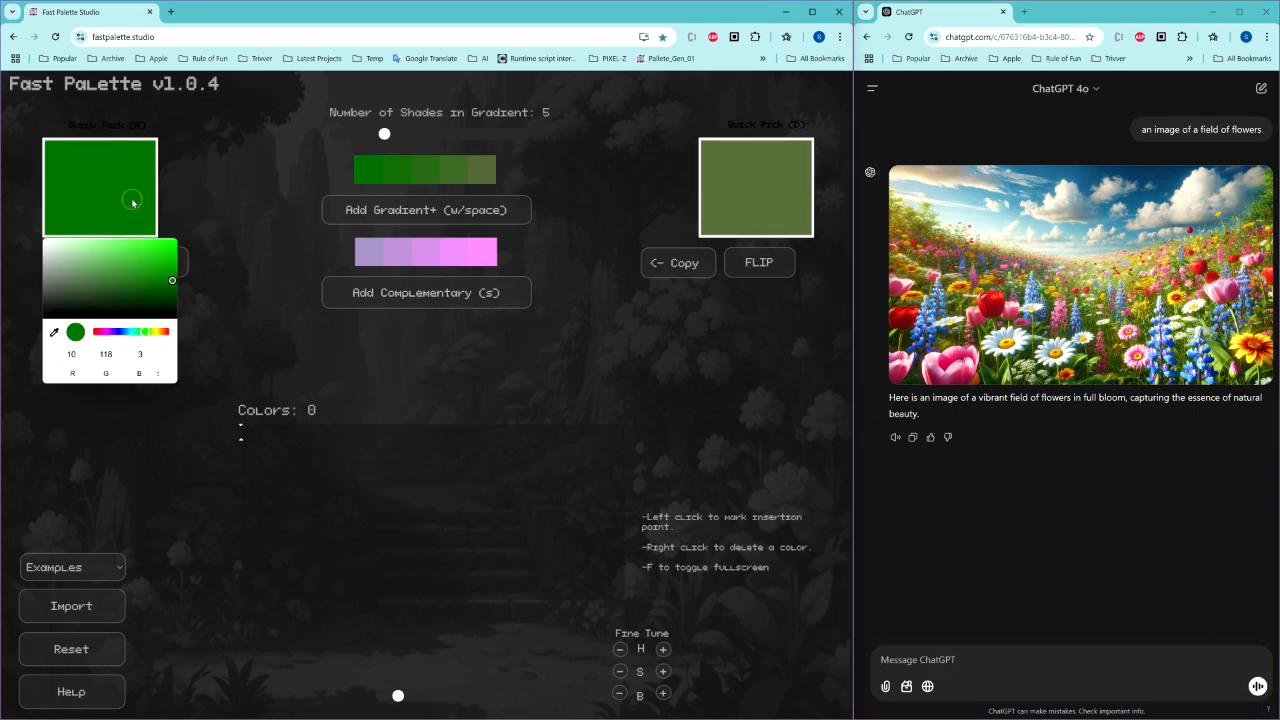
click(142, 307)
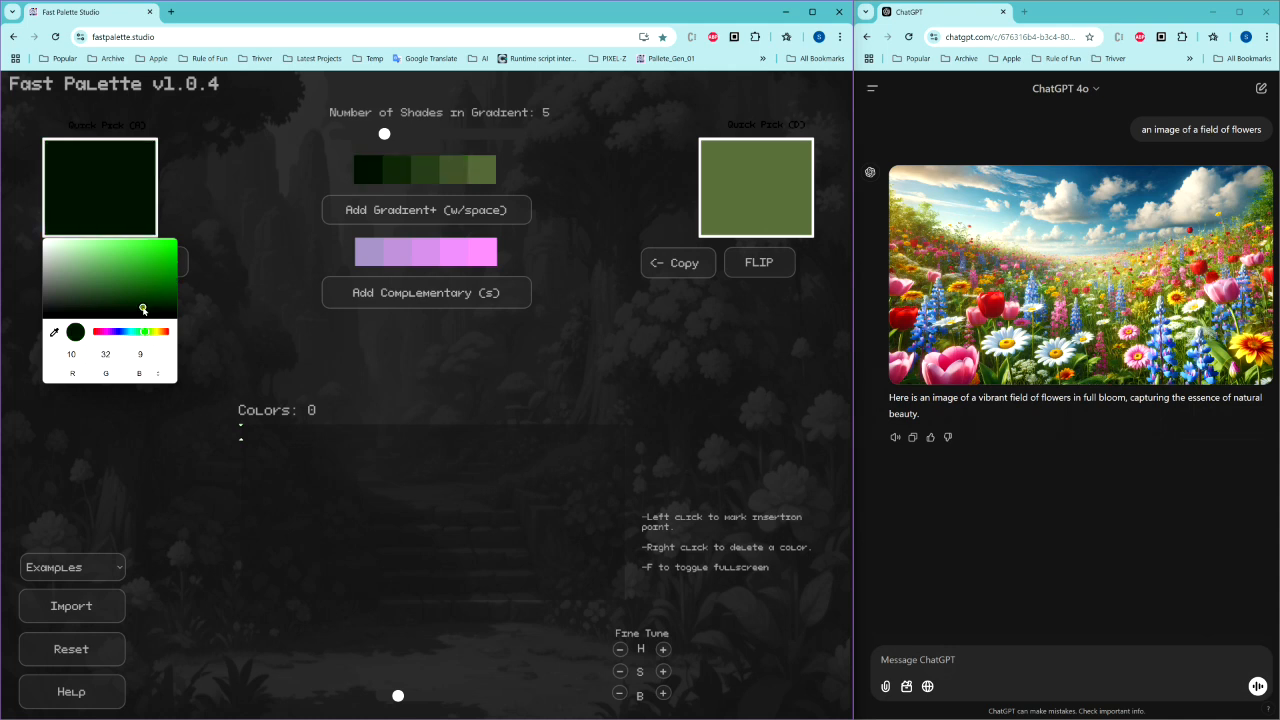
click(242, 222)
Step: Set the right quick-pick colour to yellow-green RGB 209, 227, 74 and add the gradient to the palette
click(766, 195)
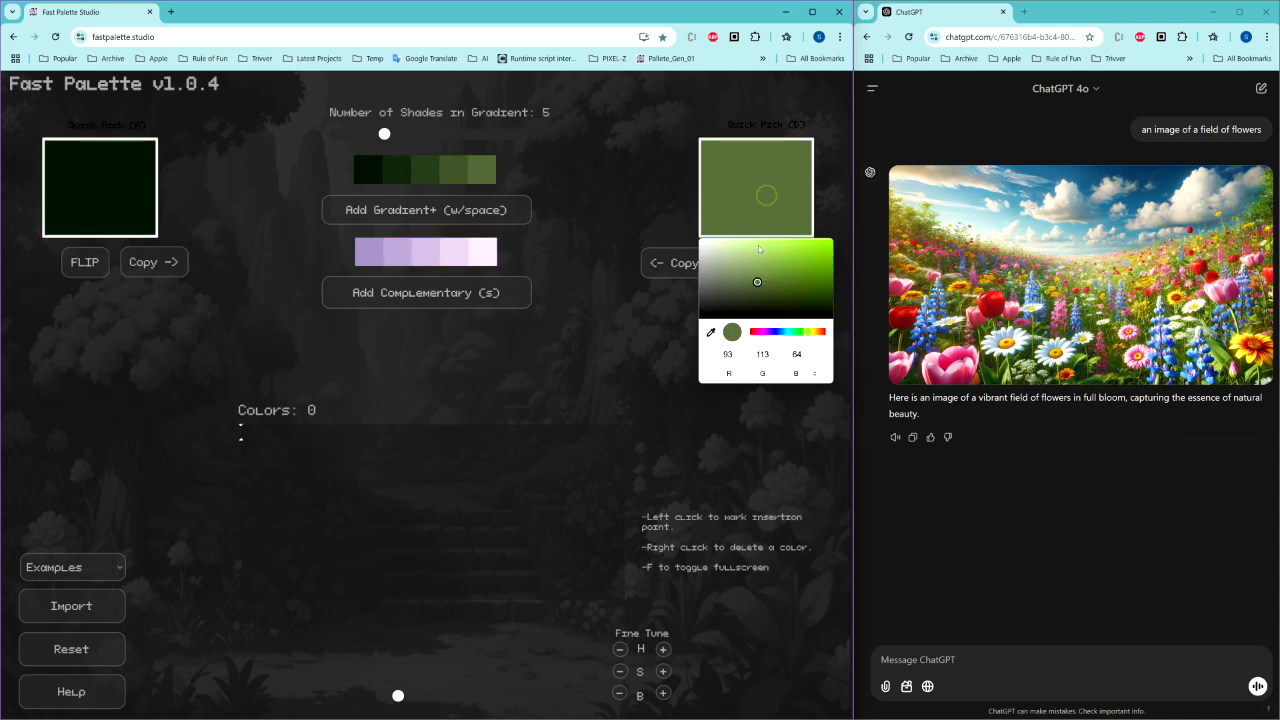
click(789, 248)
click(810, 332)
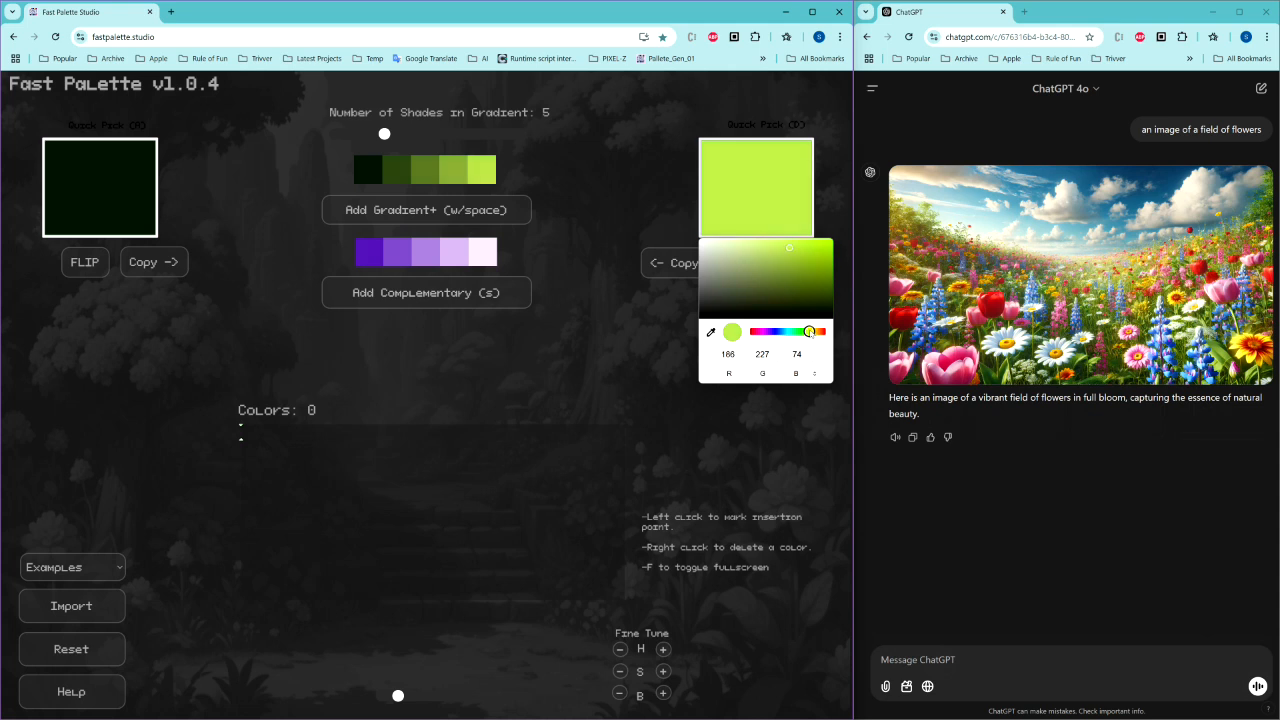
drag(810, 333, 812, 334)
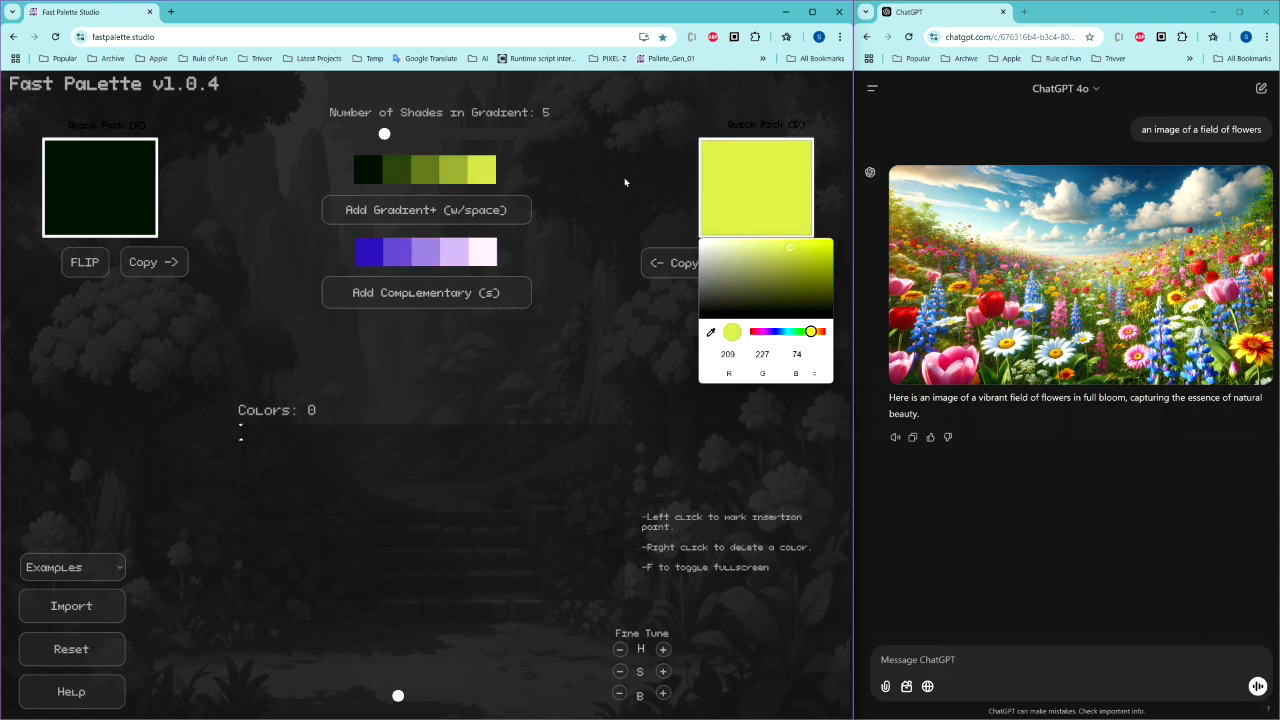
click(589, 228)
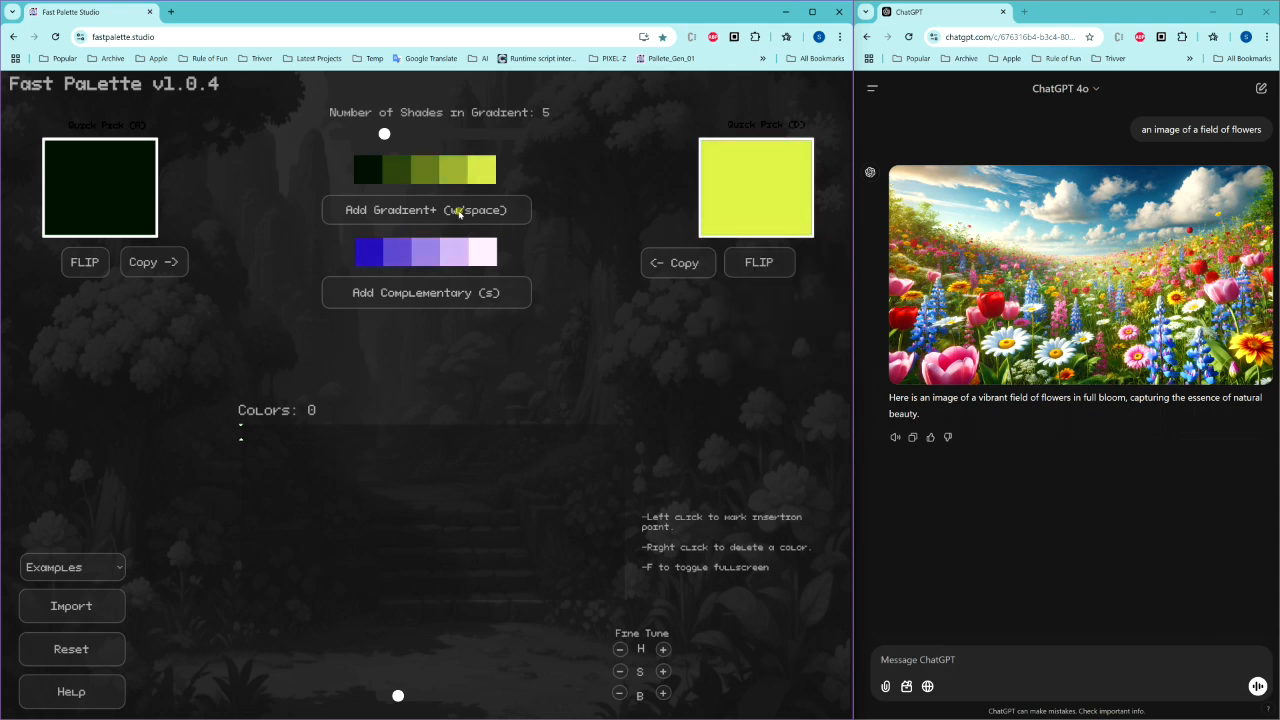
click(460, 210)
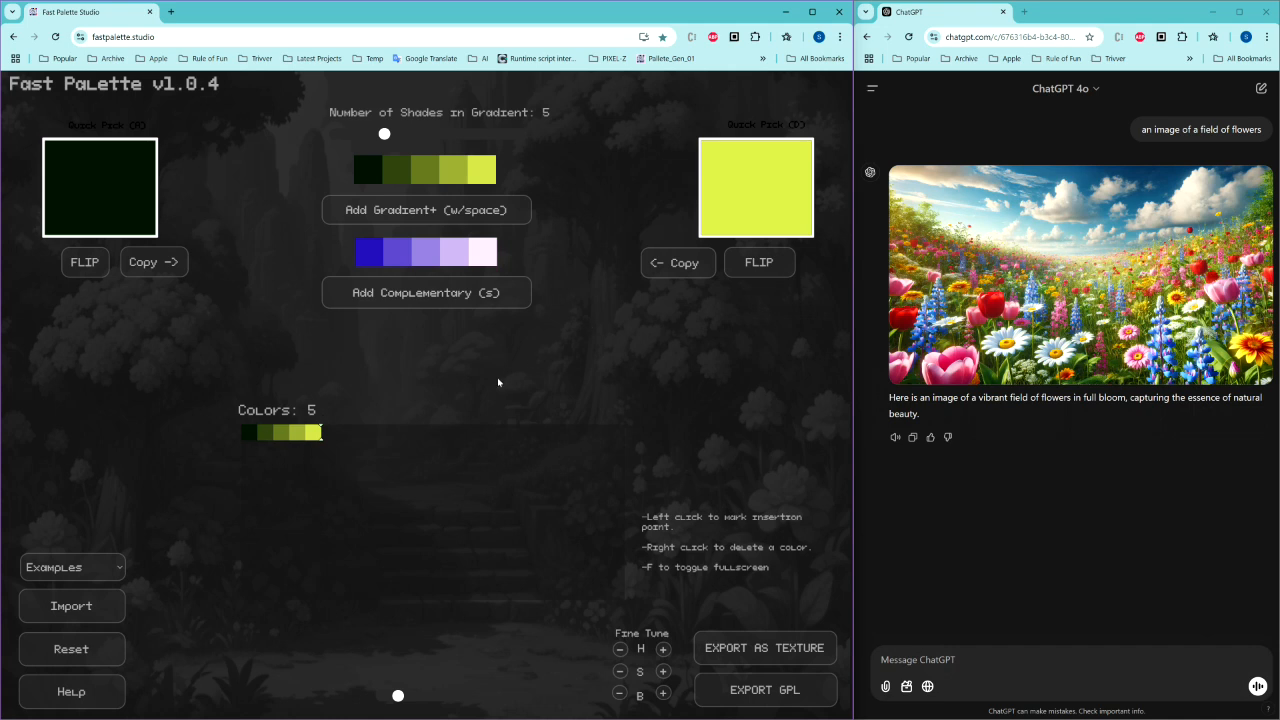
Step: Use the picker's eyedropper to sample the left quick-pick colour from the green foliage in the flower image
click(125, 190)
click(54, 332)
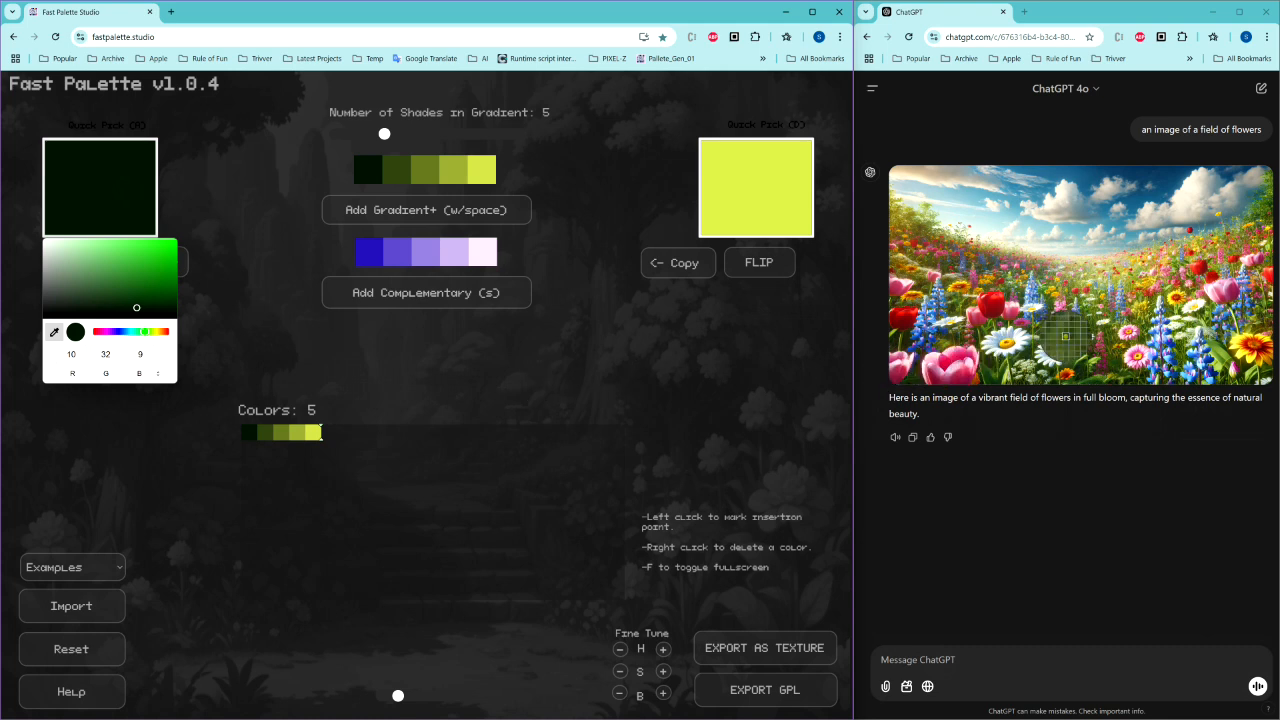
click(1066, 336)
Step: Eyedrop the right quick-pick colour from a red flower in the image and add the gradient to the palette
click(760, 203)
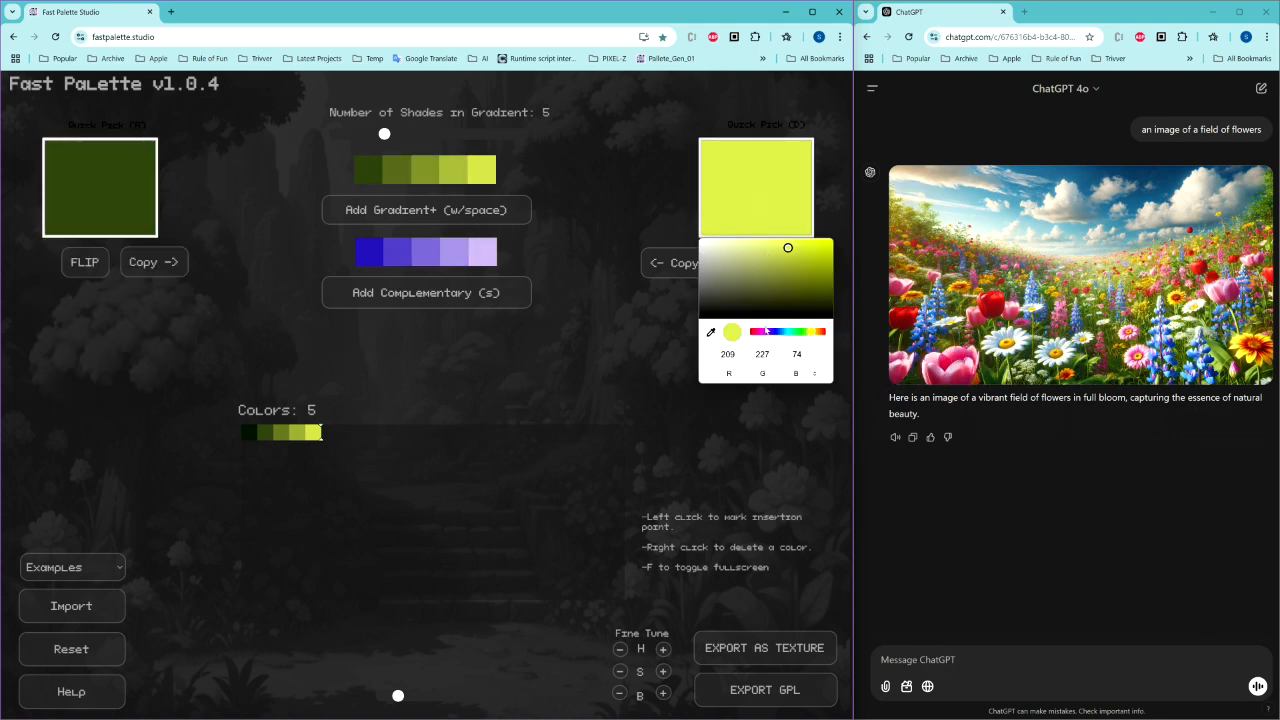
click(711, 333)
click(937, 375)
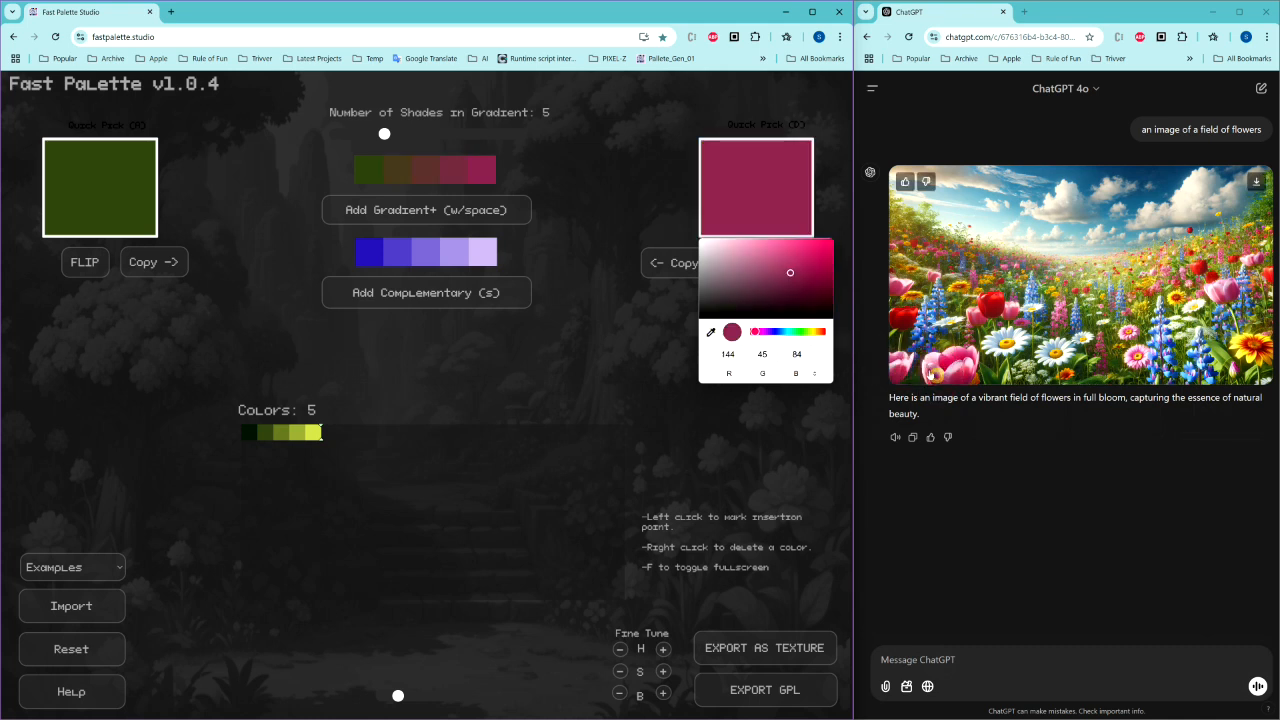
click(430, 211)
click(428, 211)
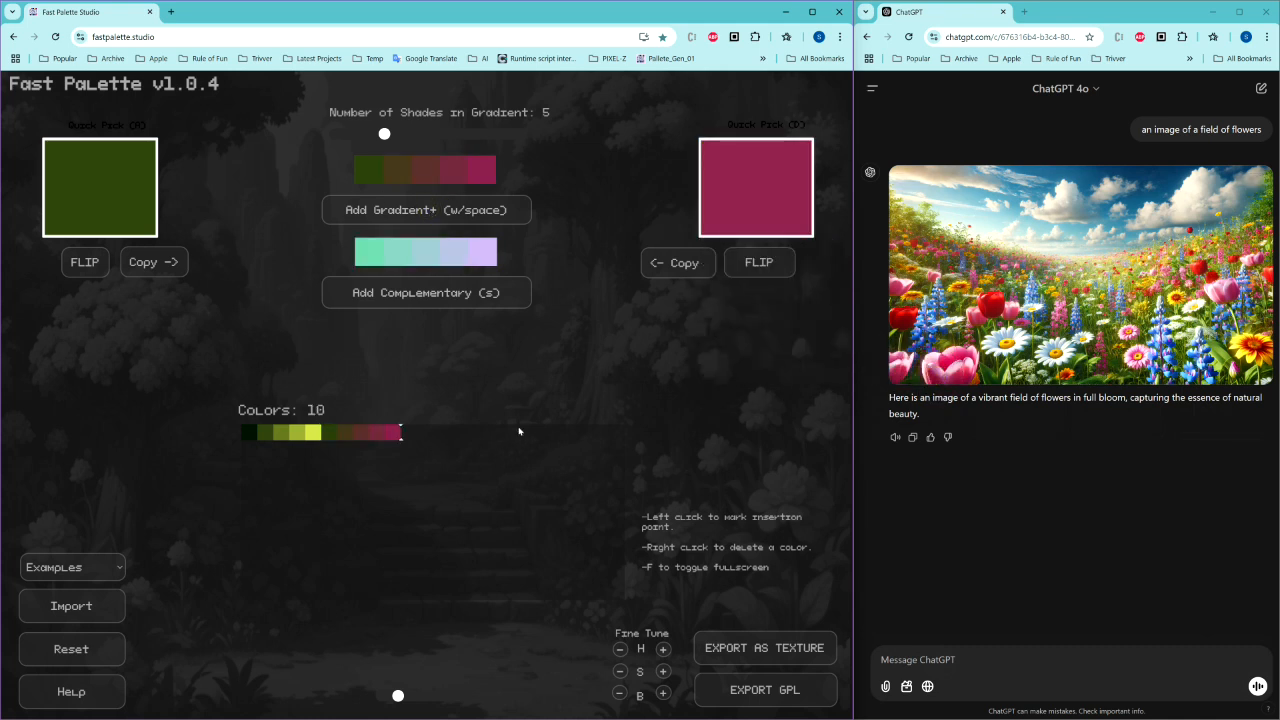
Step: Delete every colour from the palette strip
right_click(254, 433)
right_click(254, 433)
right_click(253, 434)
right_click(253, 434)
right_click(253, 434)
right_click(252, 435)
right_click(252, 435)
right_click(252, 435)
right_click(253, 434)
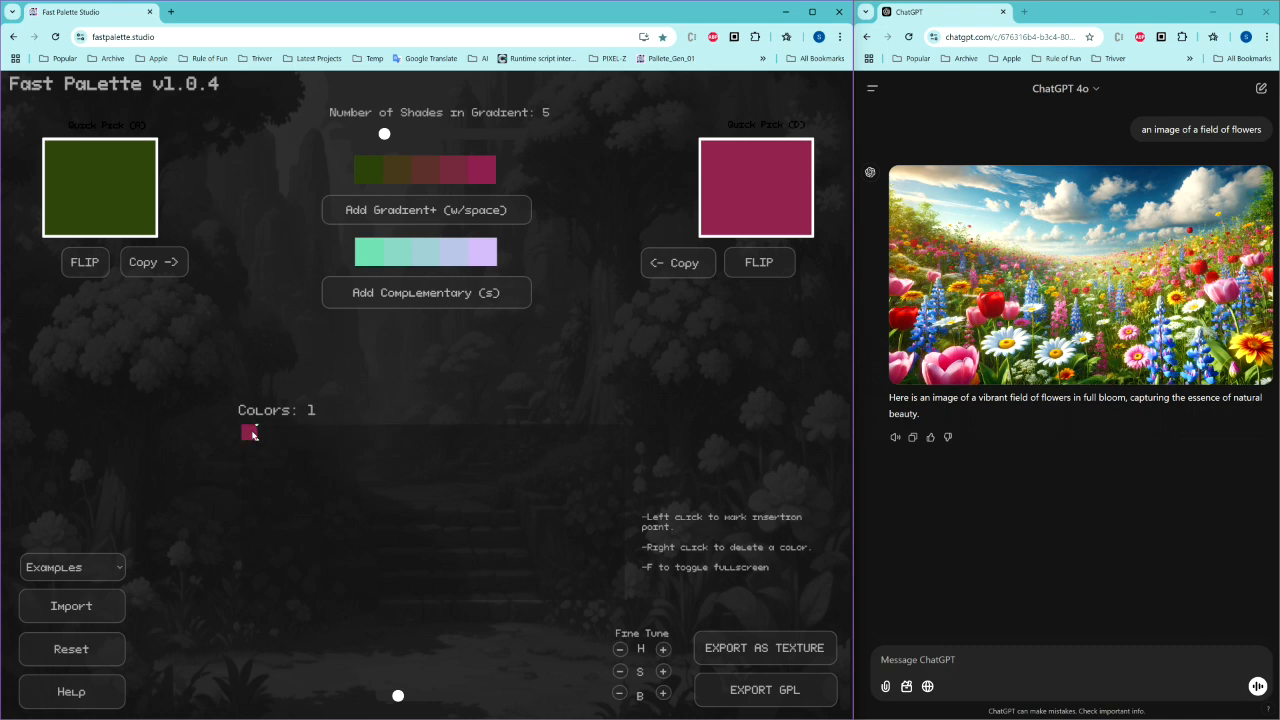
right_click(250, 434)
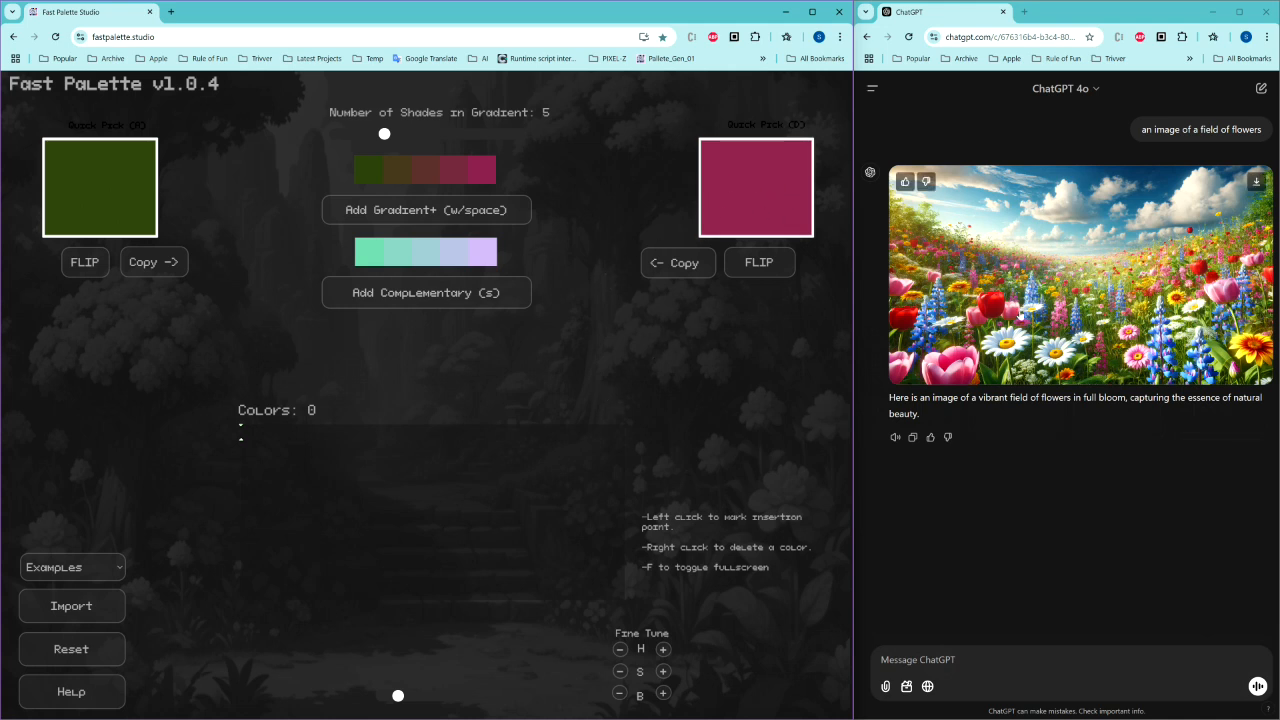
Step: Eyedrop the sky blue into the left quick pick and a pale cloud into the right, then add their gradient
key(a)
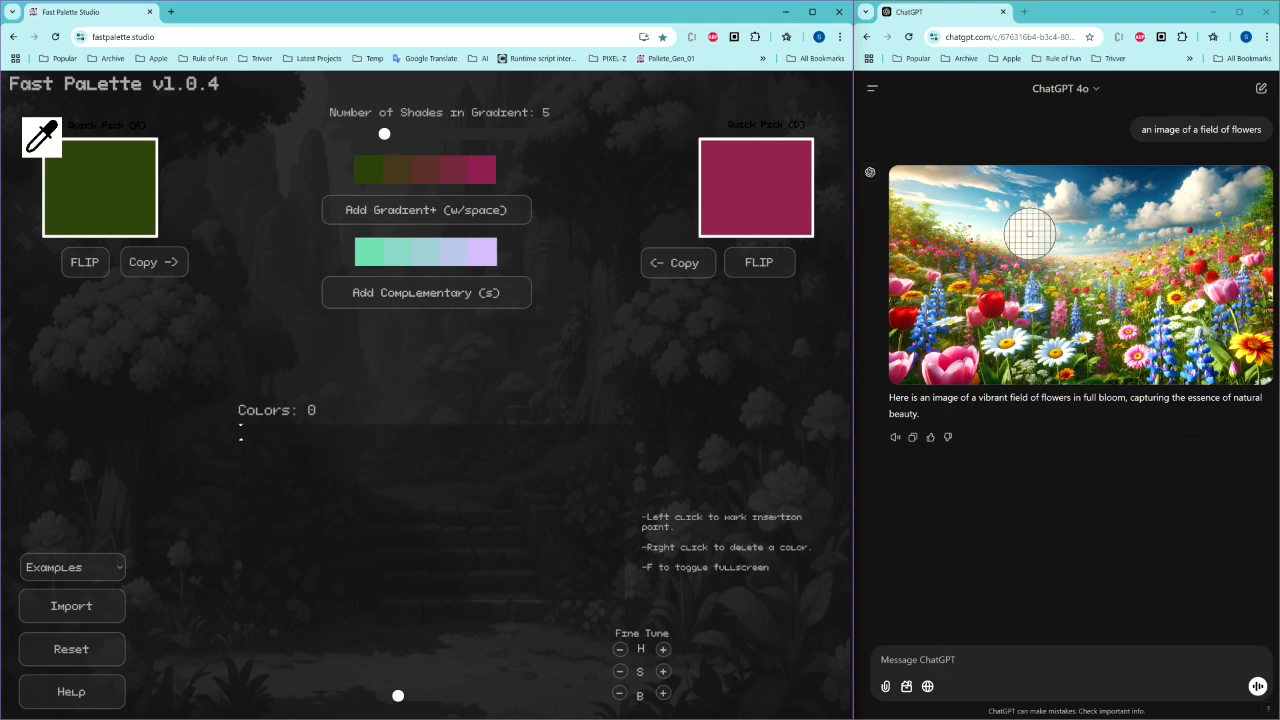
click(1090, 180)
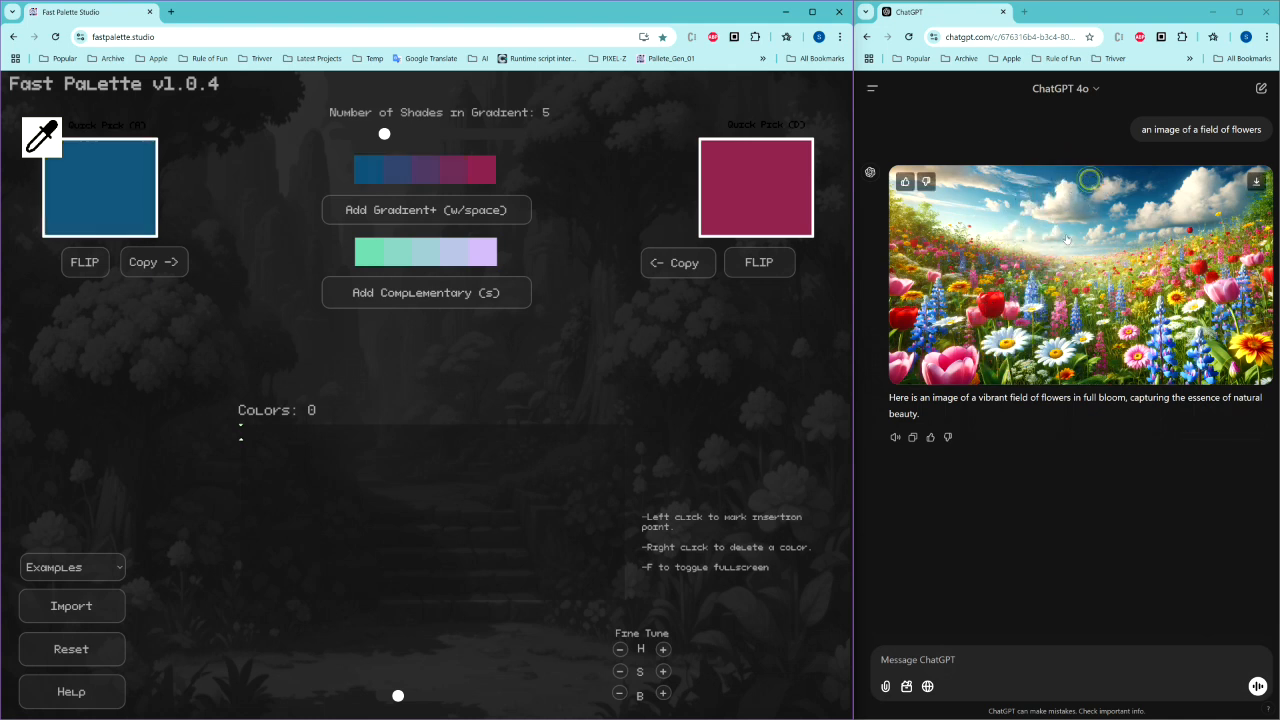
key(b)
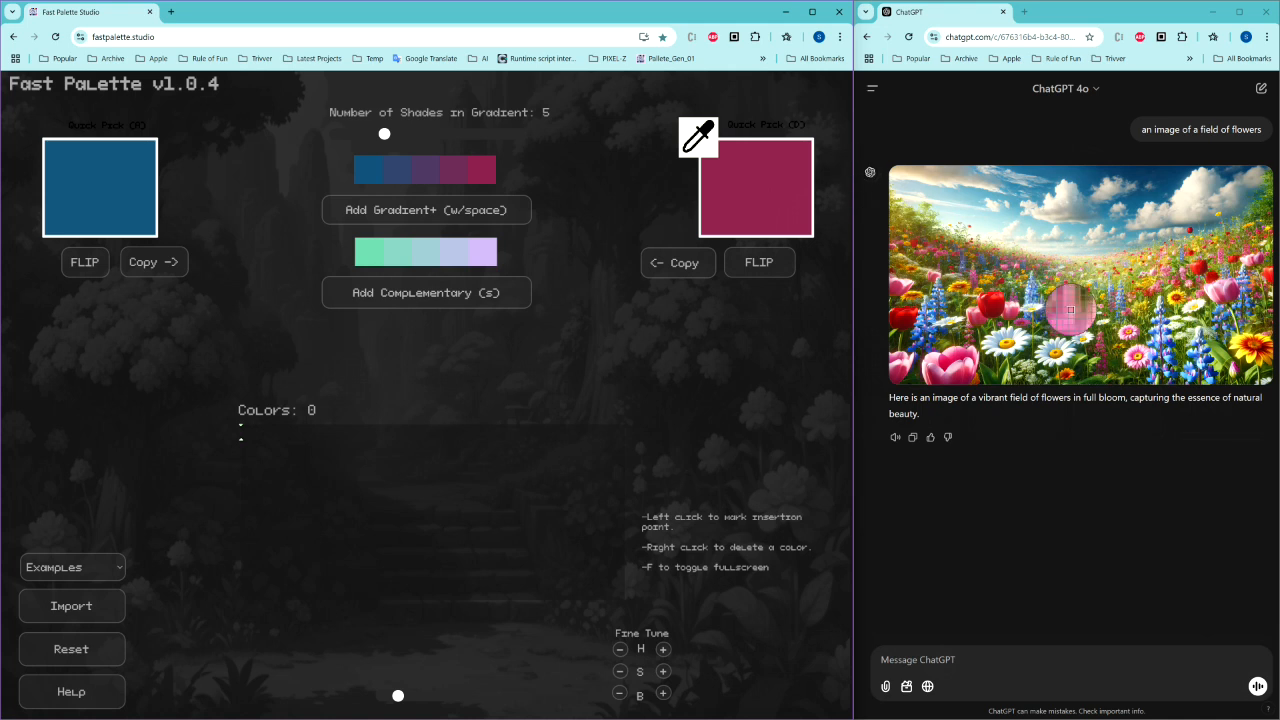
click(986, 226)
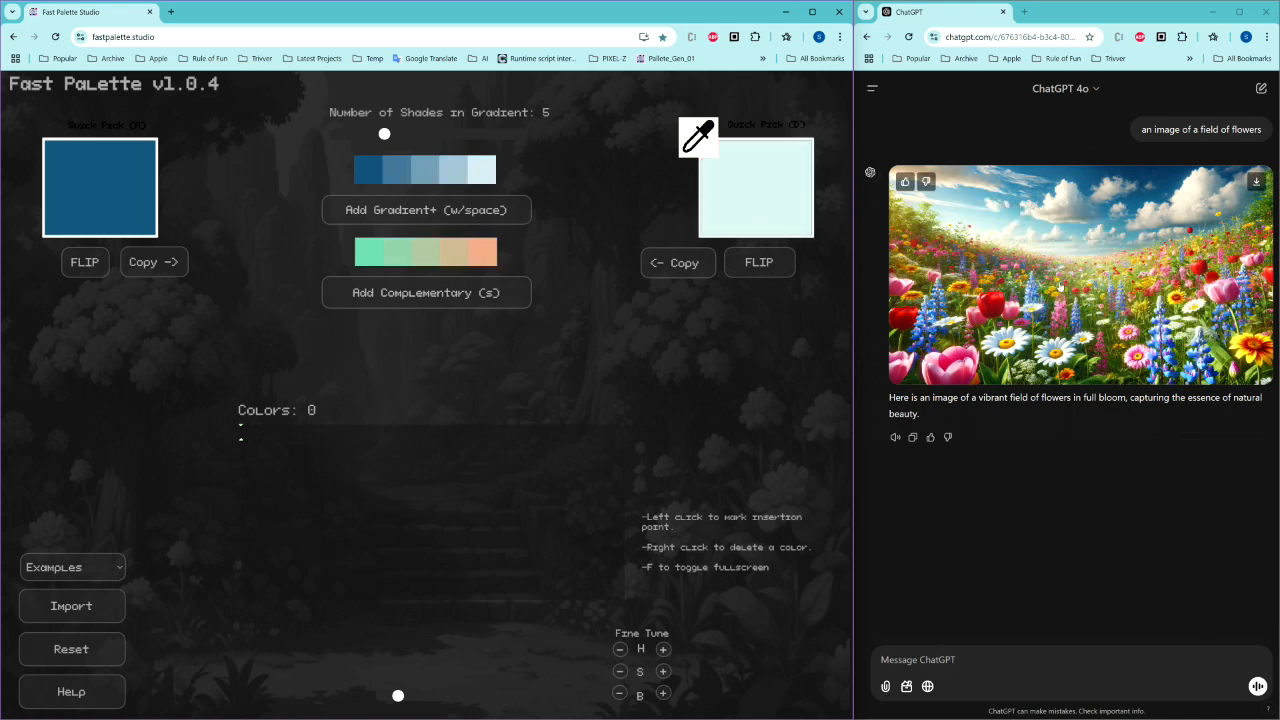
key(space)
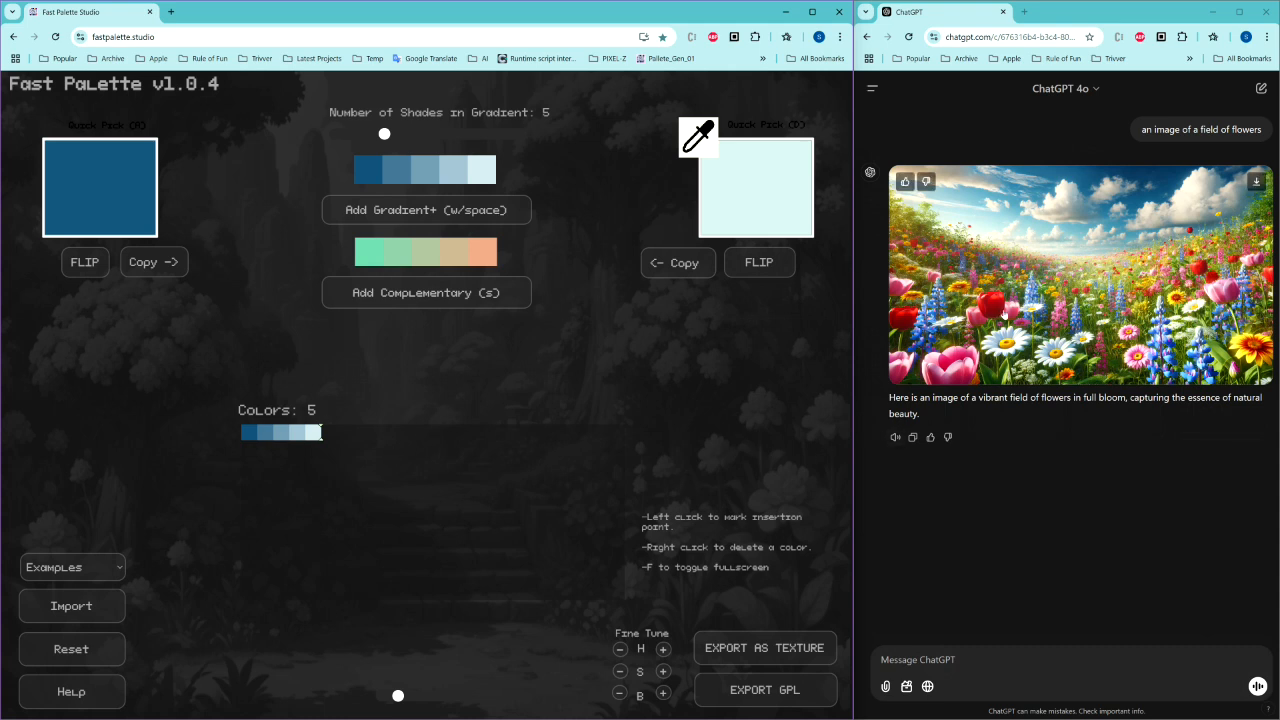
Step: Eyedrop a dark red and a lighter red from a tulip into the two quick picks and add their gradient
key(a)
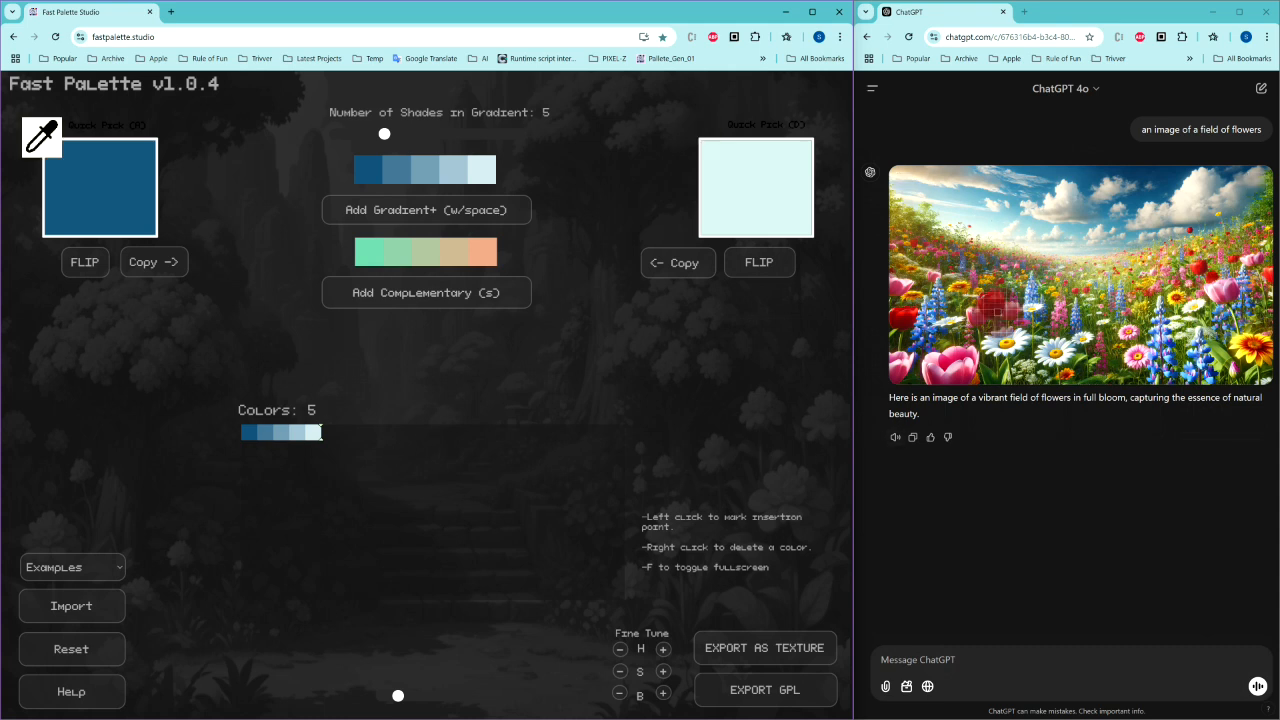
click(997, 312)
key(d)
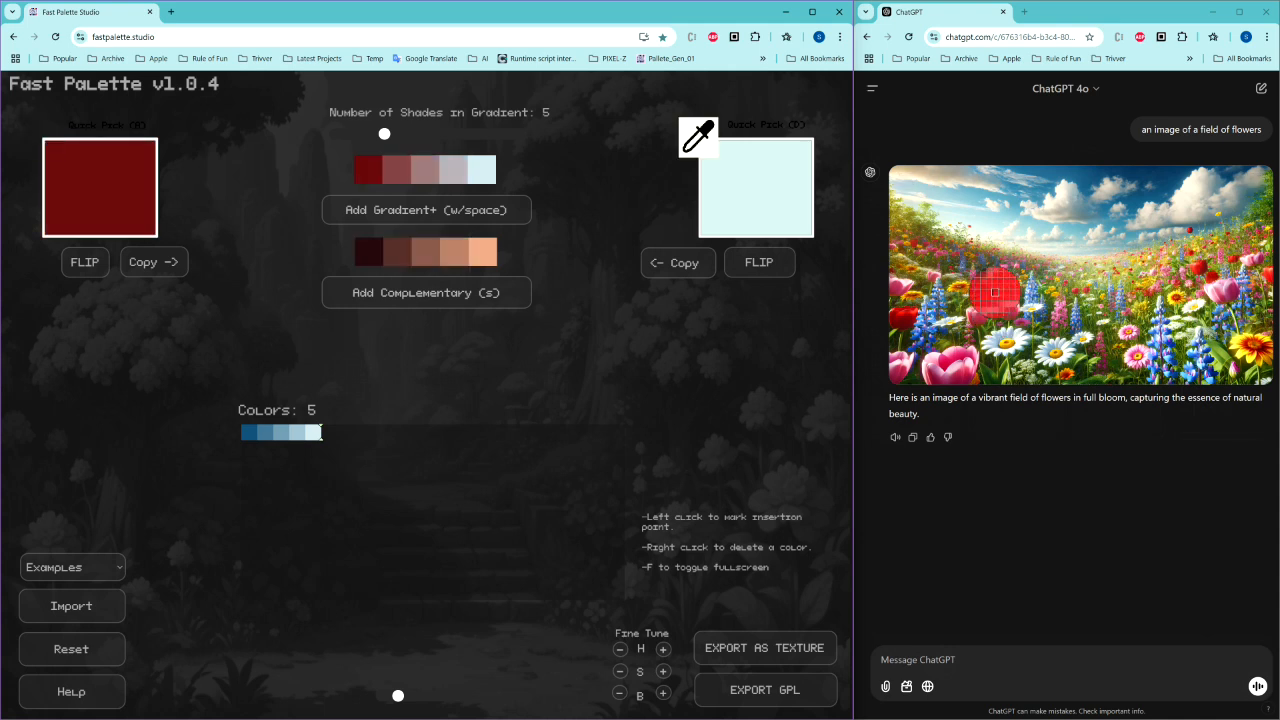
click(997, 294)
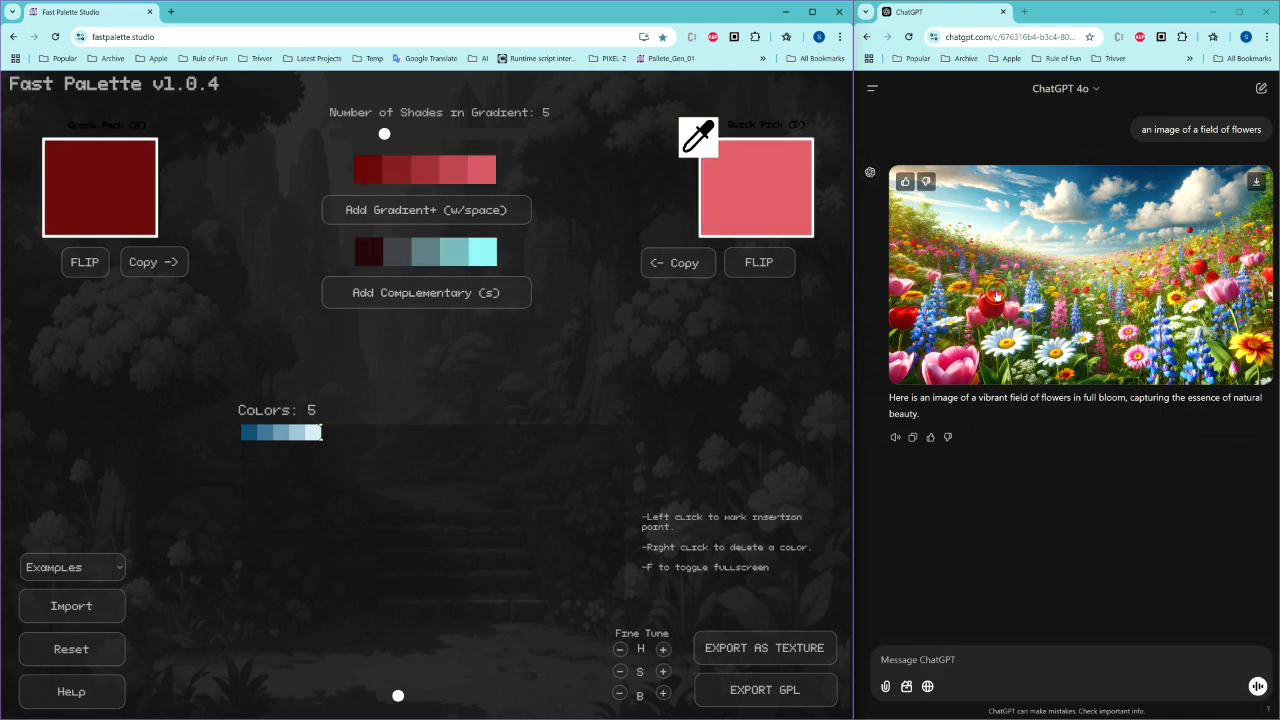
key(space)
Step: Eyedrop a greyish blue and a white from the flowers into the quick picks and add their gradient
key(a)
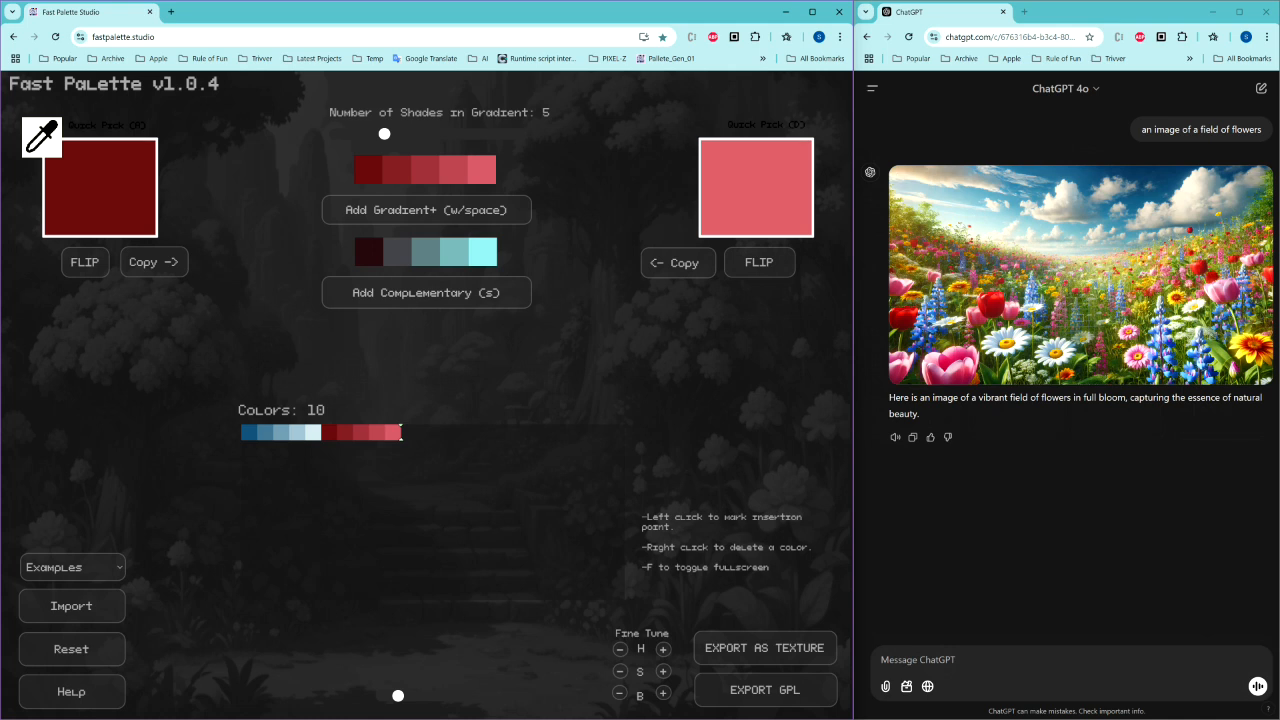
click(1048, 352)
key(d)
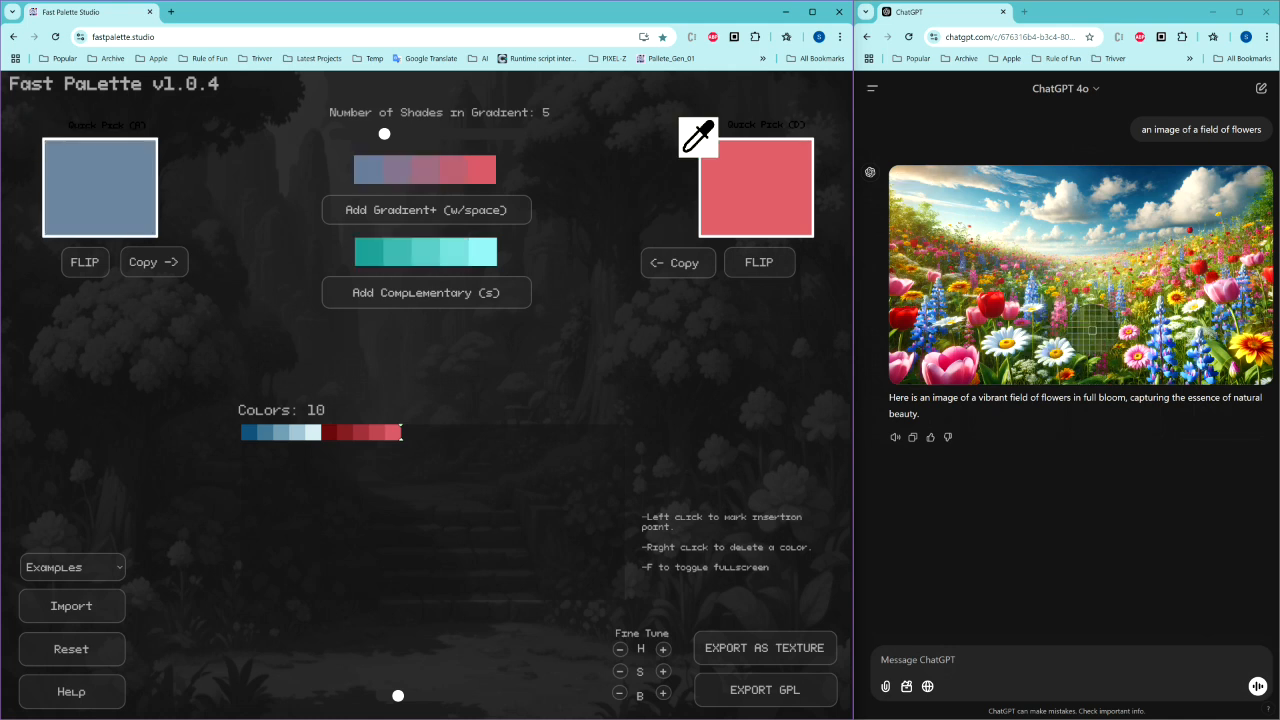
click(1090, 338)
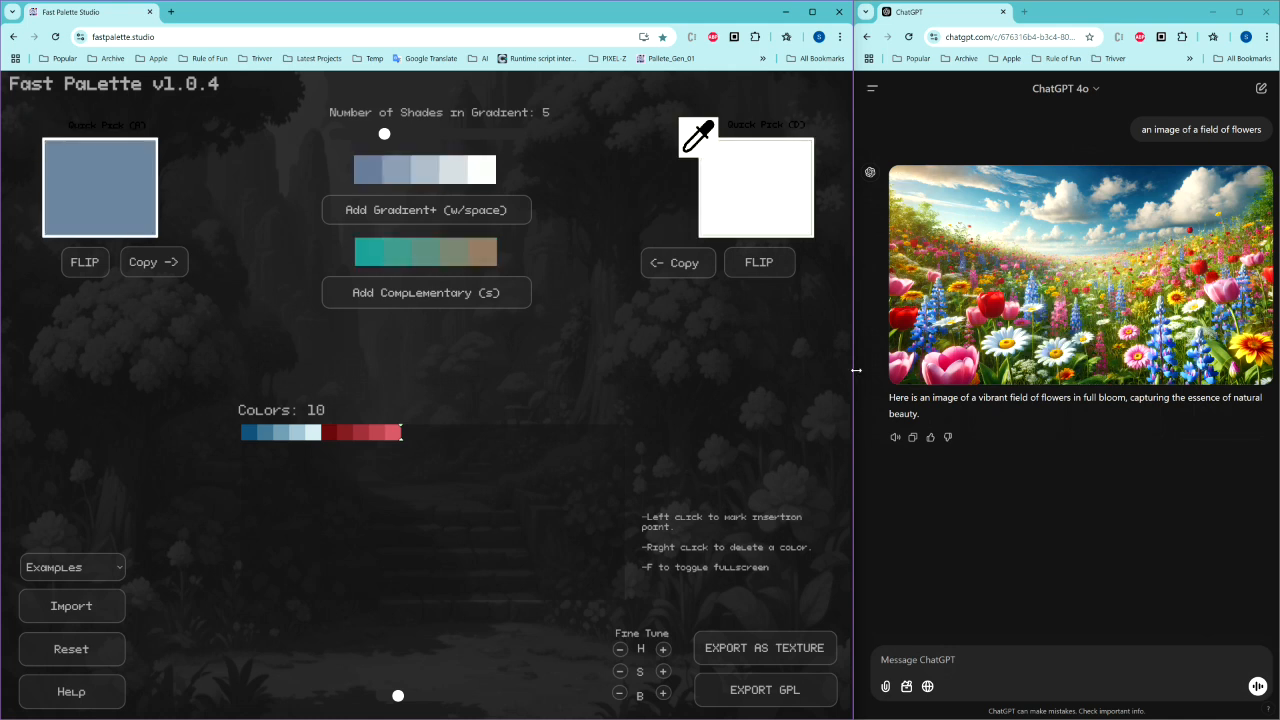
key(space)
Step: Eyedrop a deep blue from the lupins into the left quick pick and a red flower into the right
key(a)
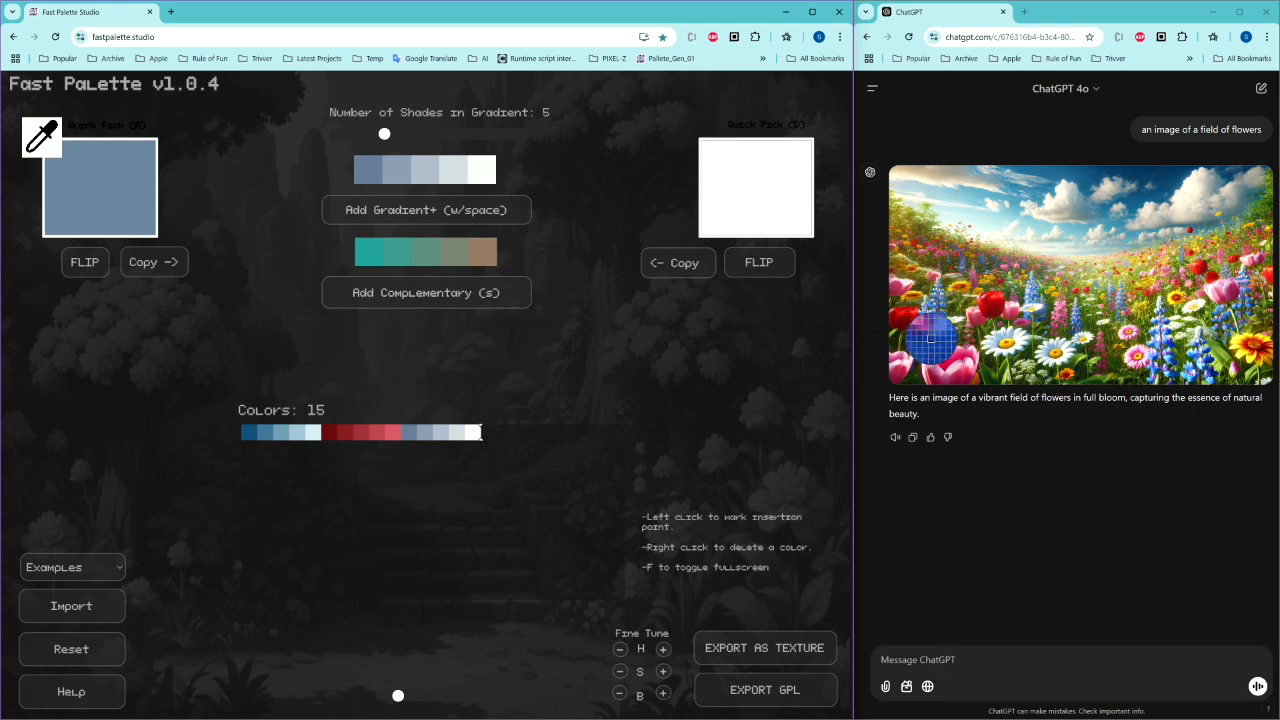
click(932, 338)
key(d)
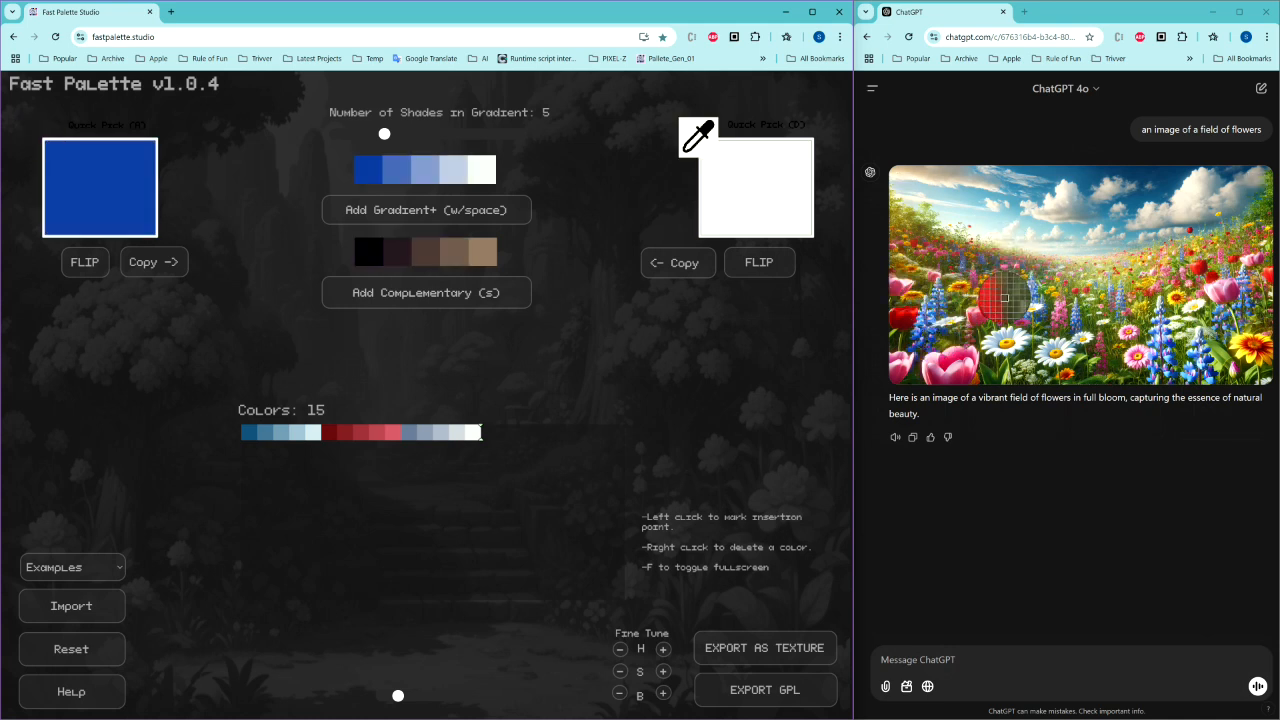
click(975, 318)
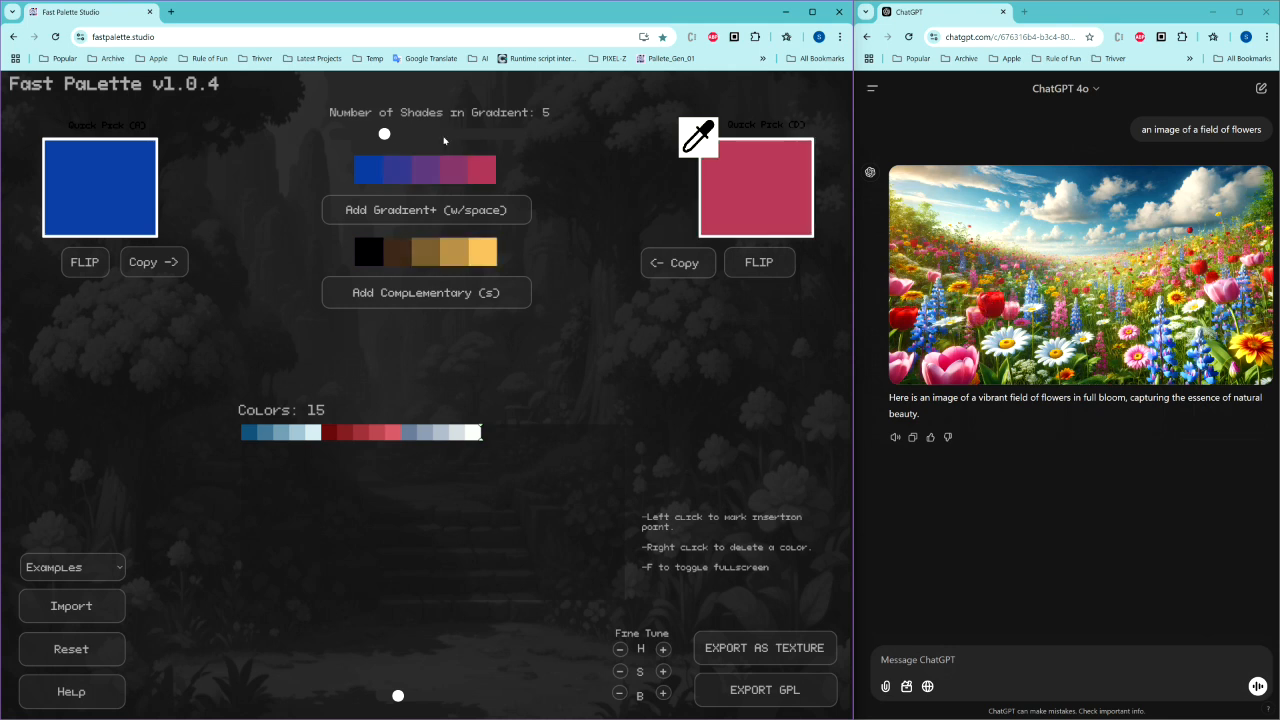
Step: Adjust the right quick-pick colour to pink RGB 234, 169, 185 and add the gradient to the palette
click(760, 199)
drag(762, 258, 737, 247)
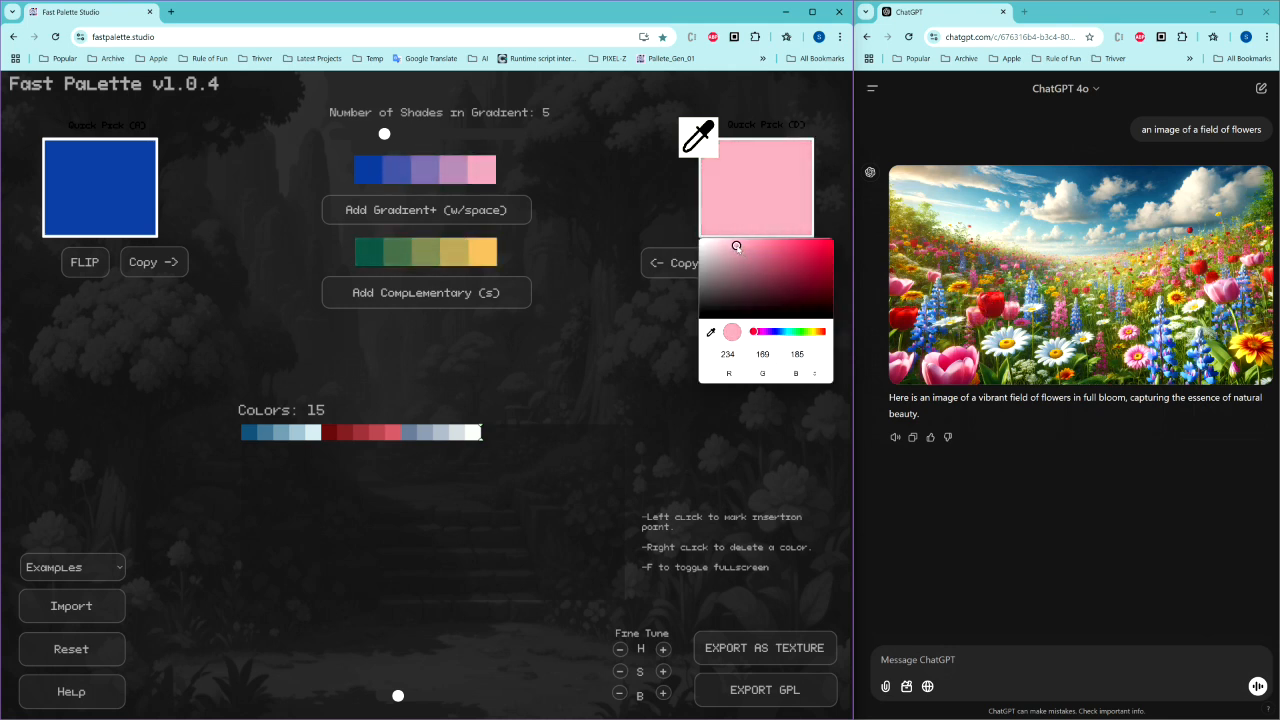
click(611, 209)
key(space)
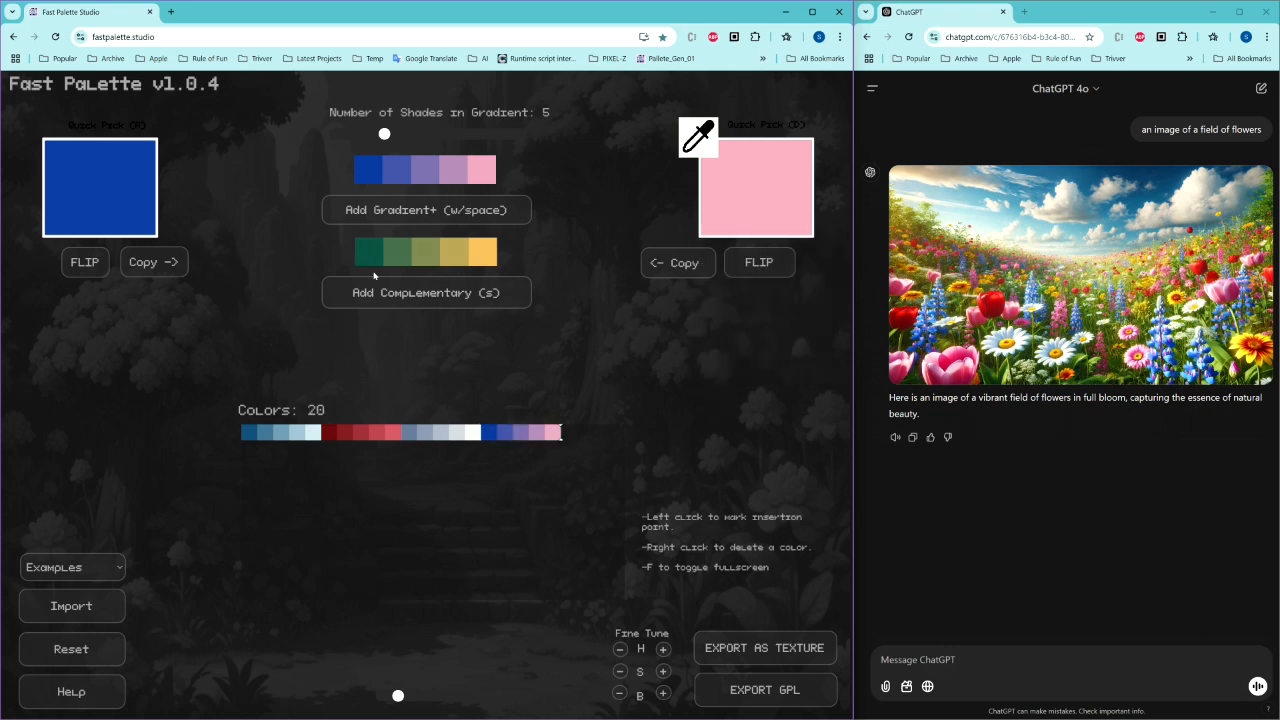
Step: Set the number of shades in the gradient to 3
drag(386, 135, 359, 136)
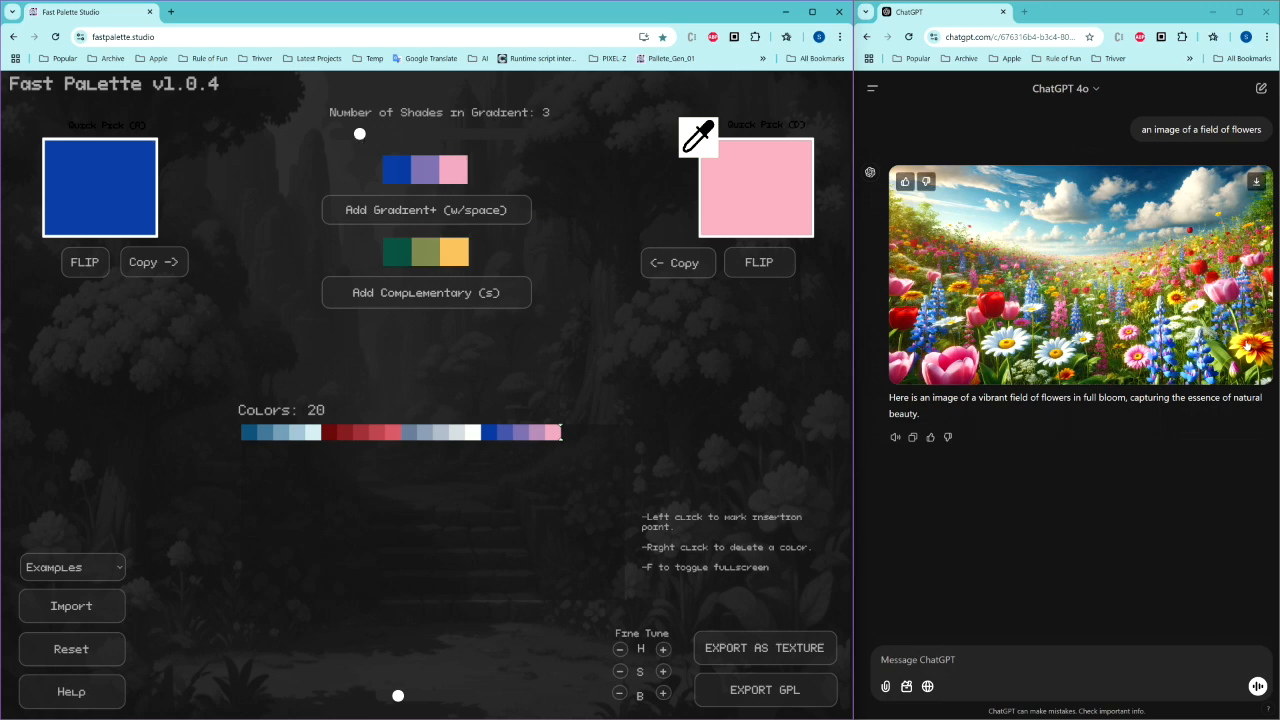
Step: Eyedrop a dark red and a bright yellow from the flowers in the enlarged image into the quick picks and add their gradient
click(1080, 275)
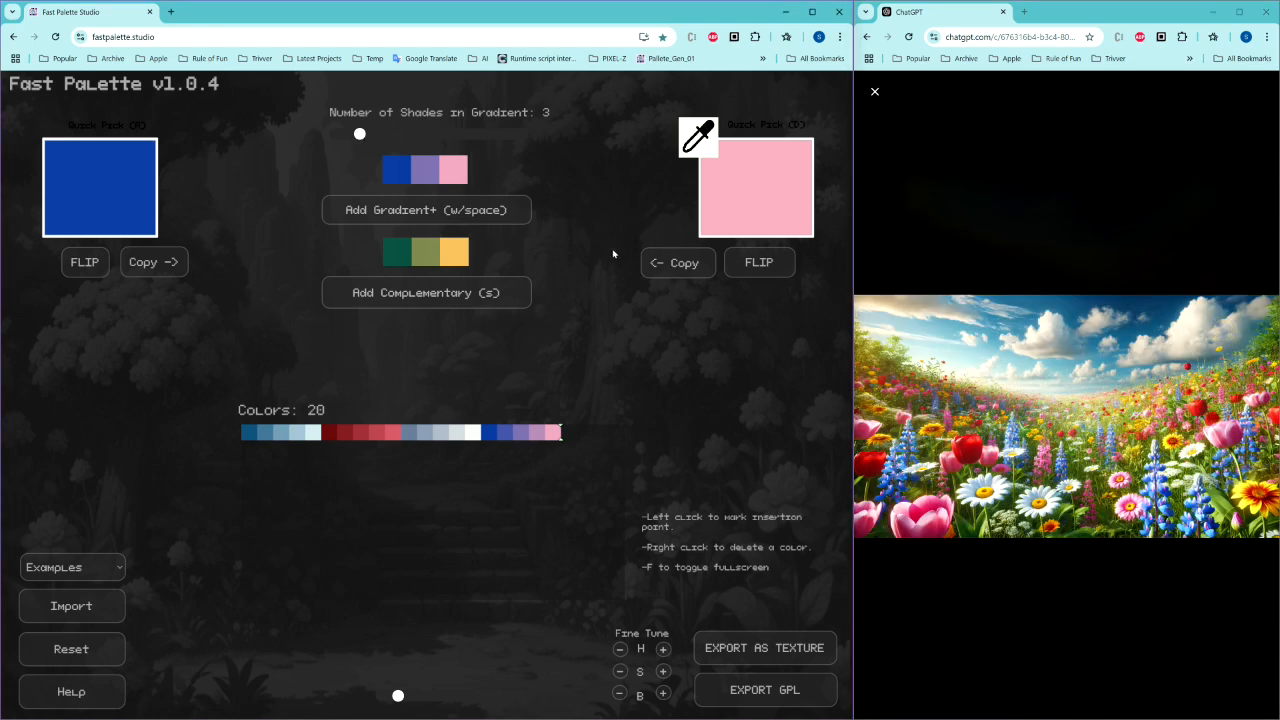
key(a)
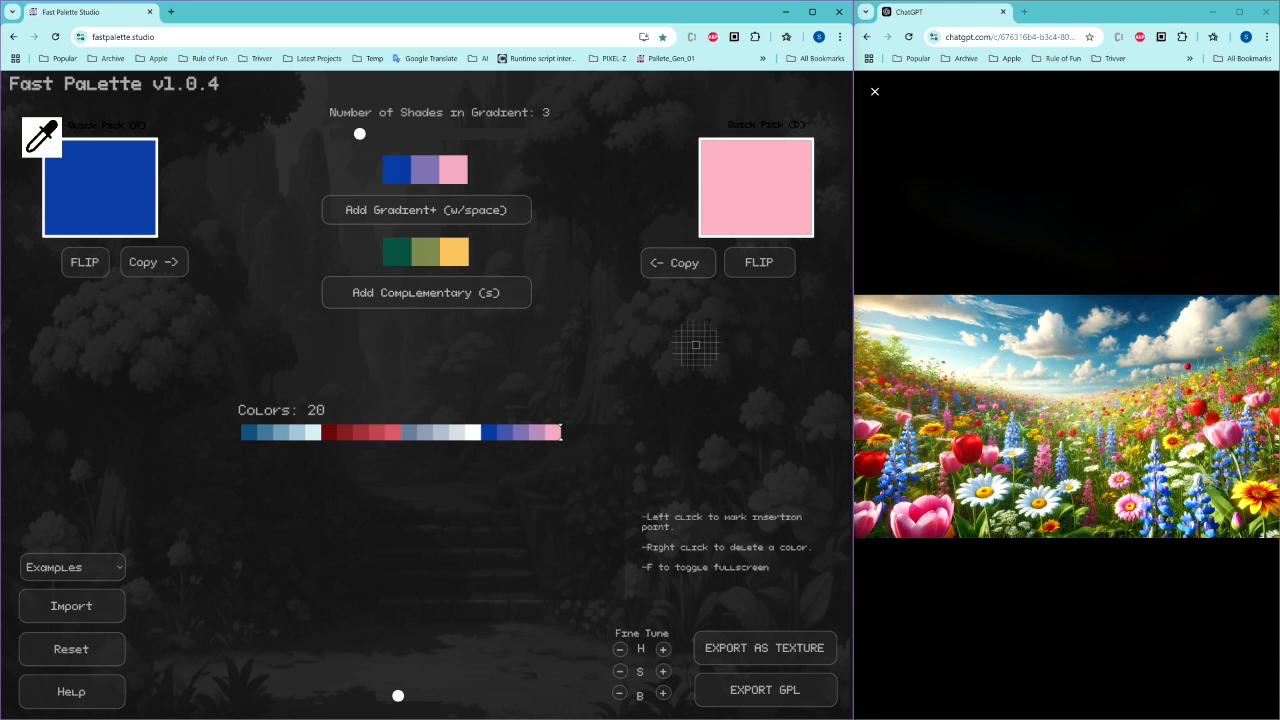
click(1255, 497)
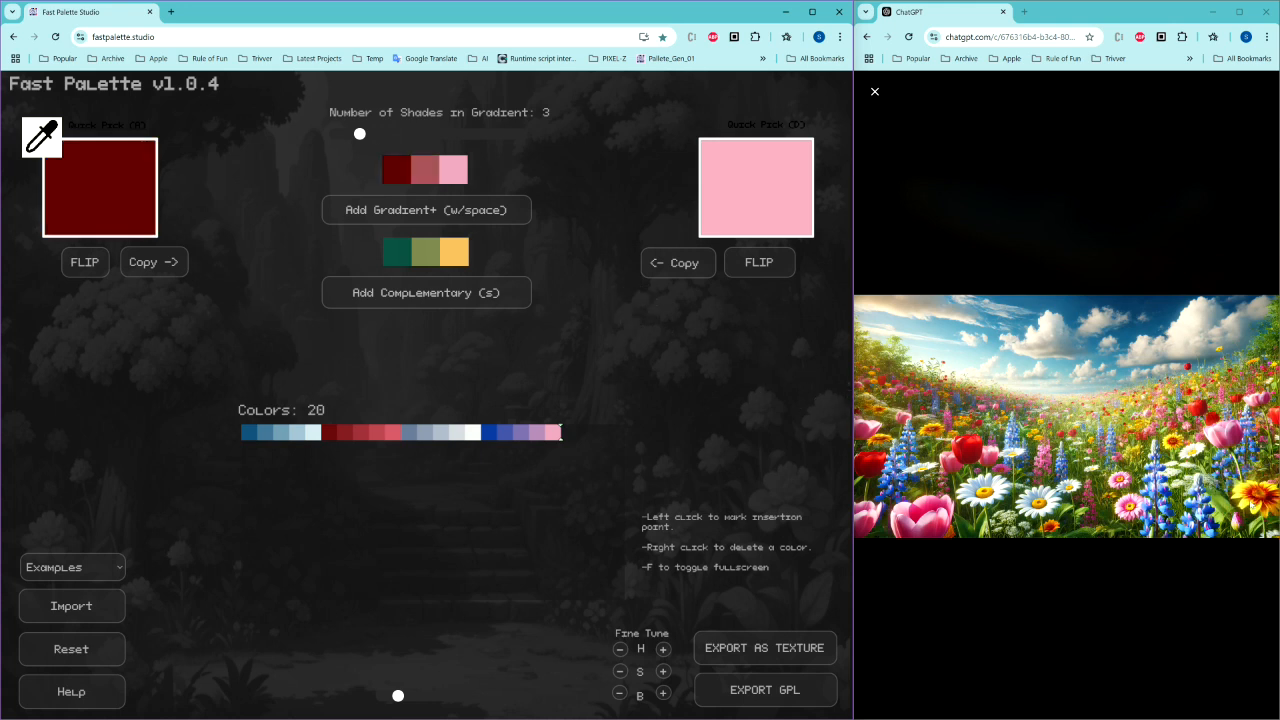
key(d)
click(1250, 507)
key(space)
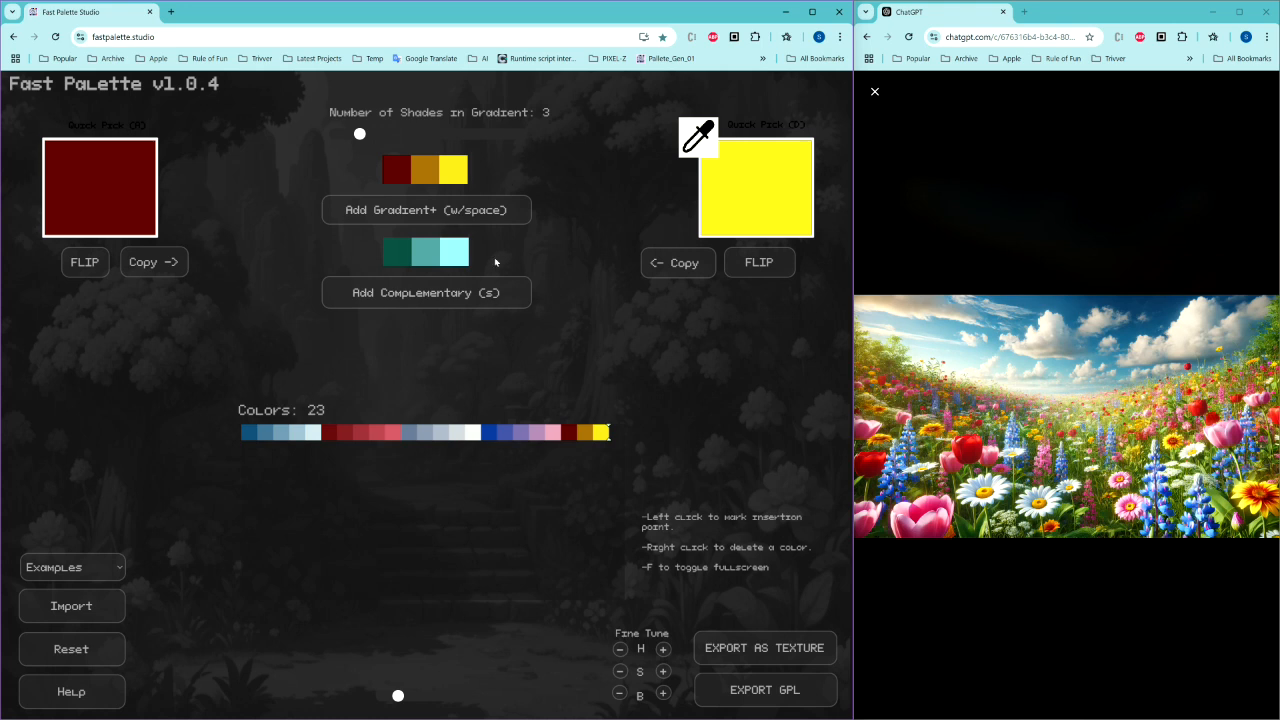
Step: Eyedrop an olive green and a pale yellow-green from the field into the quick picks and set the gradient to 7 shades
click(914, 407)
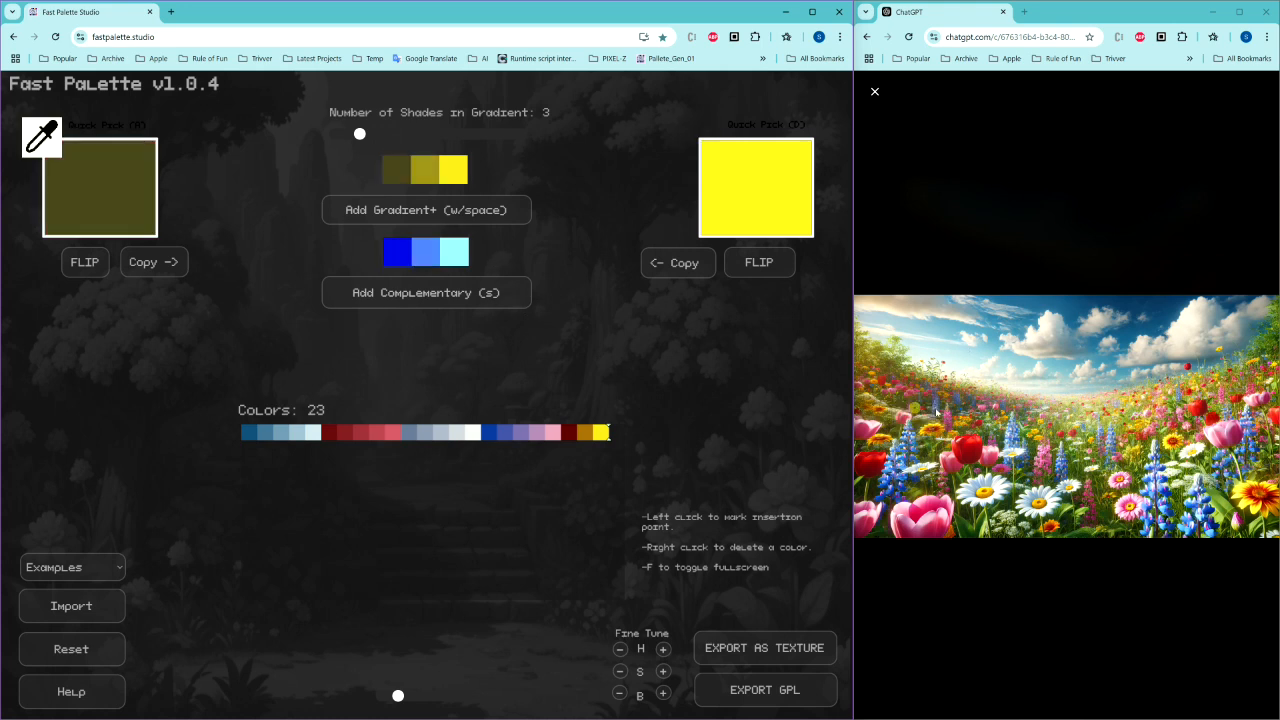
click(1070, 423)
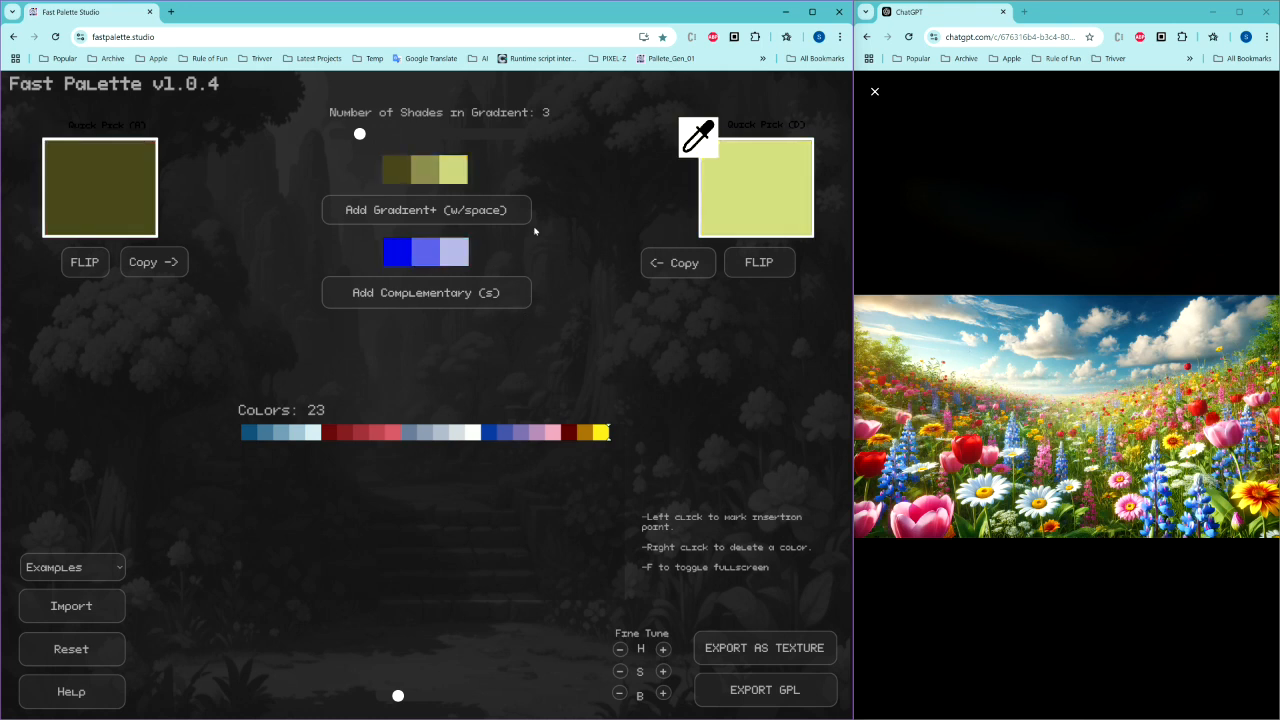
drag(359, 135, 409, 134)
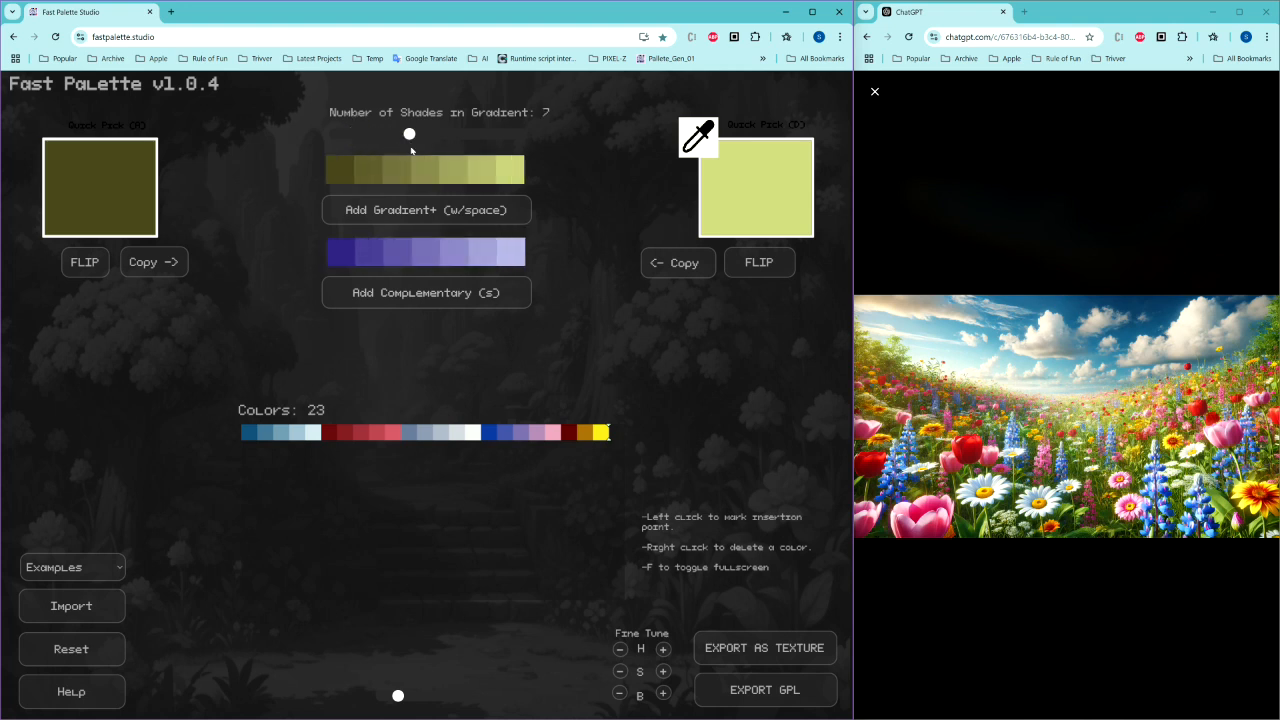
Step: Adjust the right quick-pick colour to a light beige with the colour picker
click(728, 201)
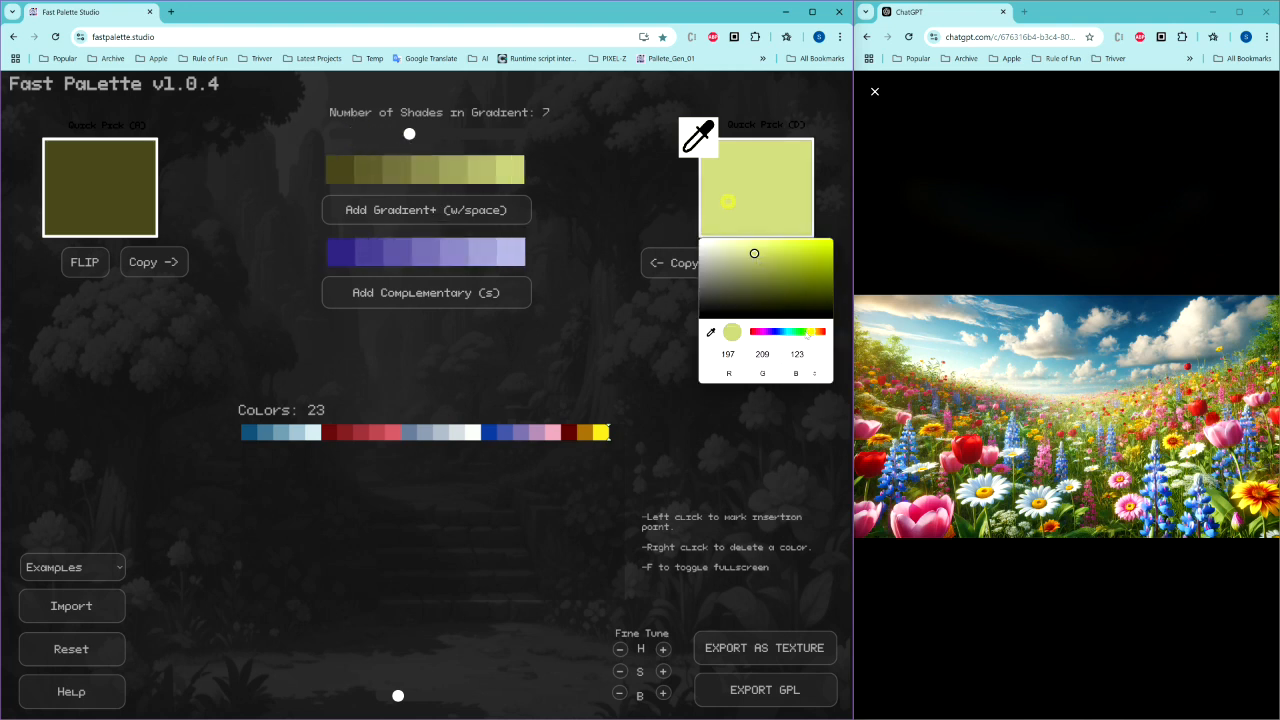
drag(786, 330, 819, 333)
drag(757, 263, 737, 257)
Step: Adjust the left quick-pick colour to green RGB 99, 147, 52
click(130, 182)
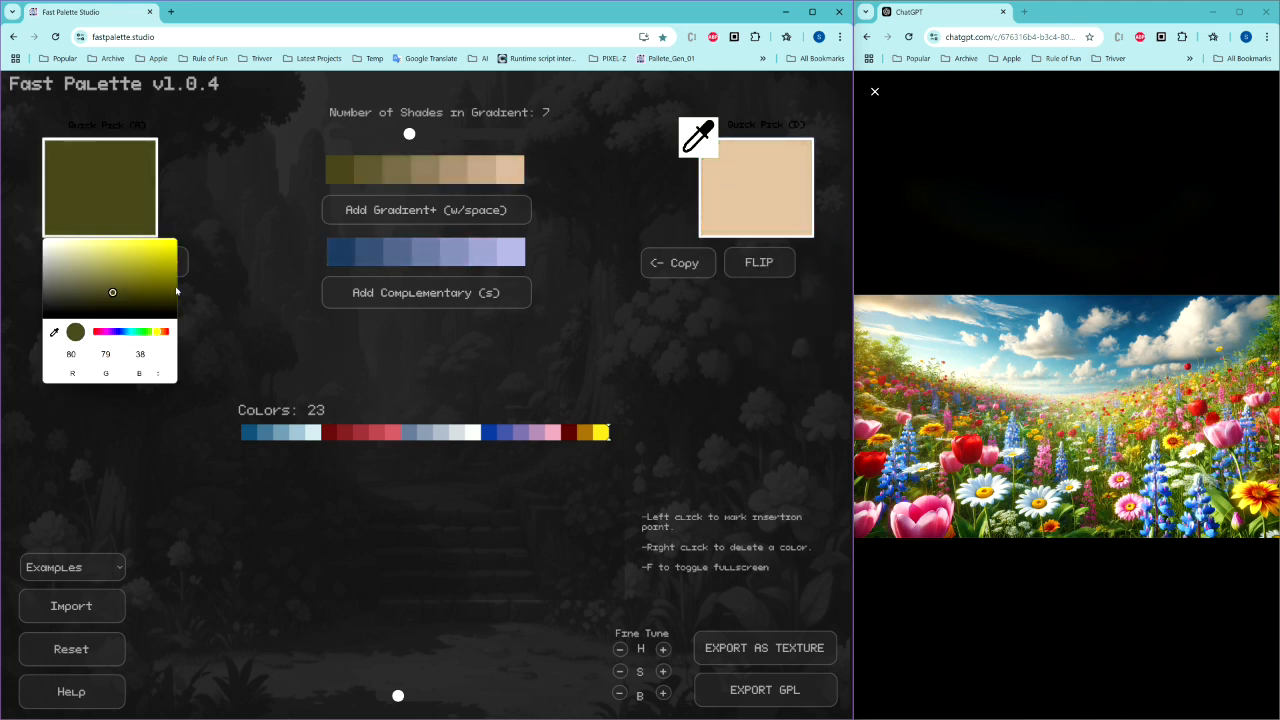
click(130, 274)
drag(162, 331, 149, 331)
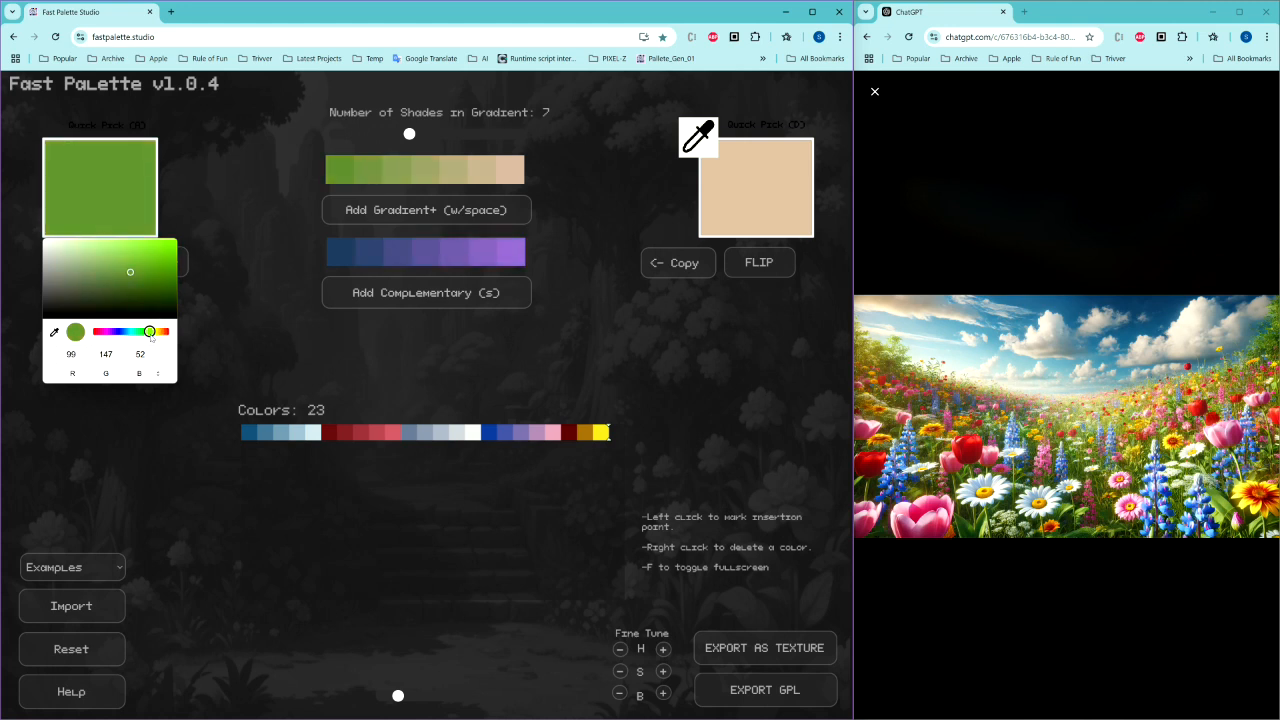
Step: Set the gradient to 6 shades and add it to the palette
drag(409, 134, 395, 138)
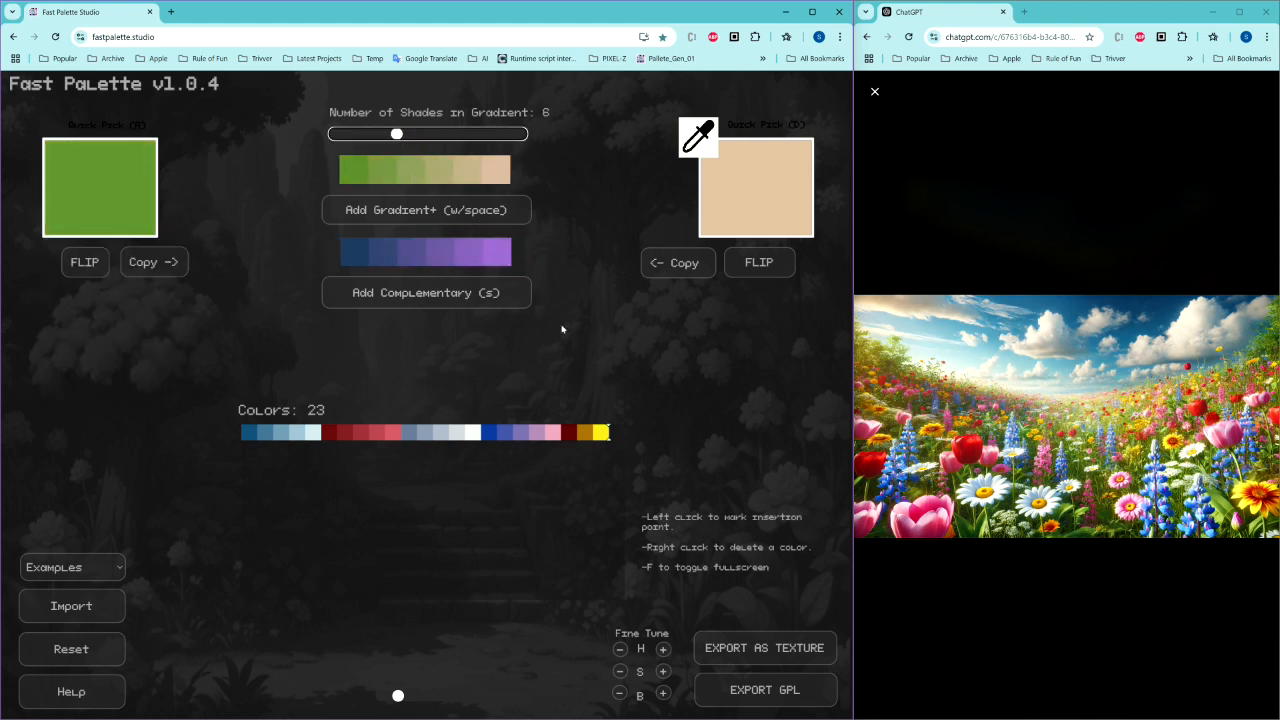
key(space)
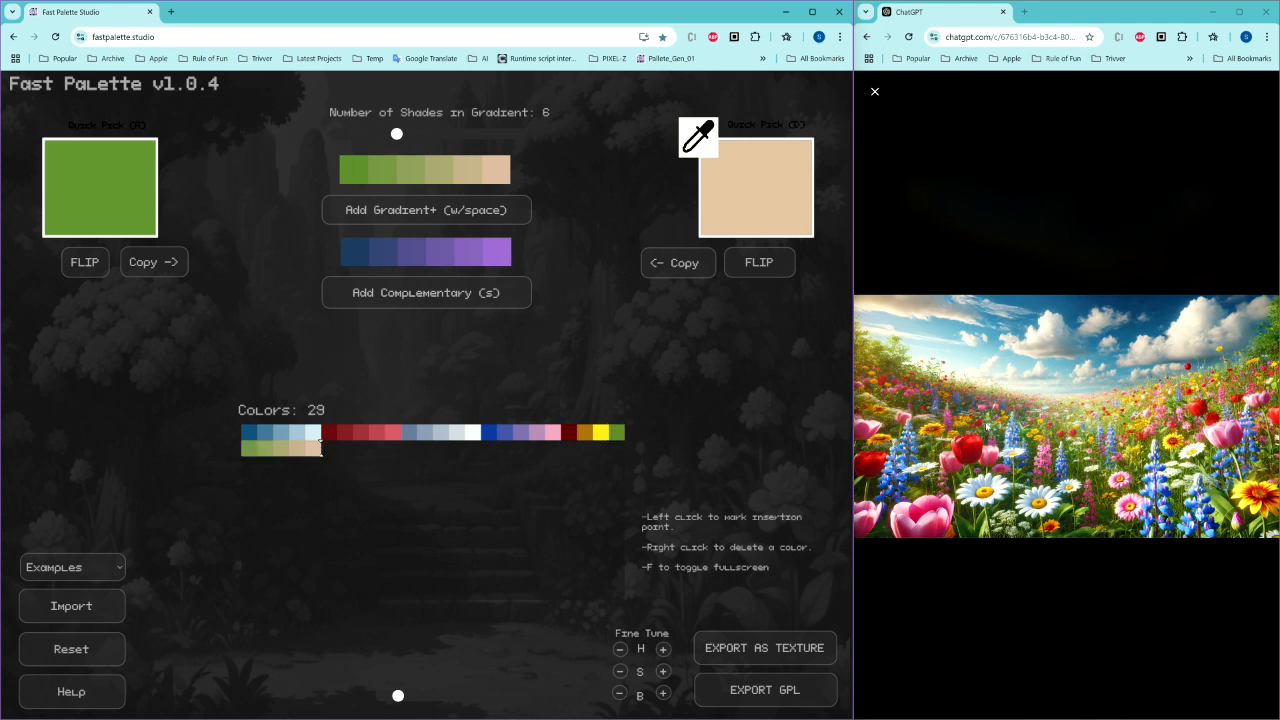
Step: Eyedrop a cream and a grey-blue from the sky into the quick picks and set the gradient to 3 shades
click(890, 306)
key(d)
click(934, 297)
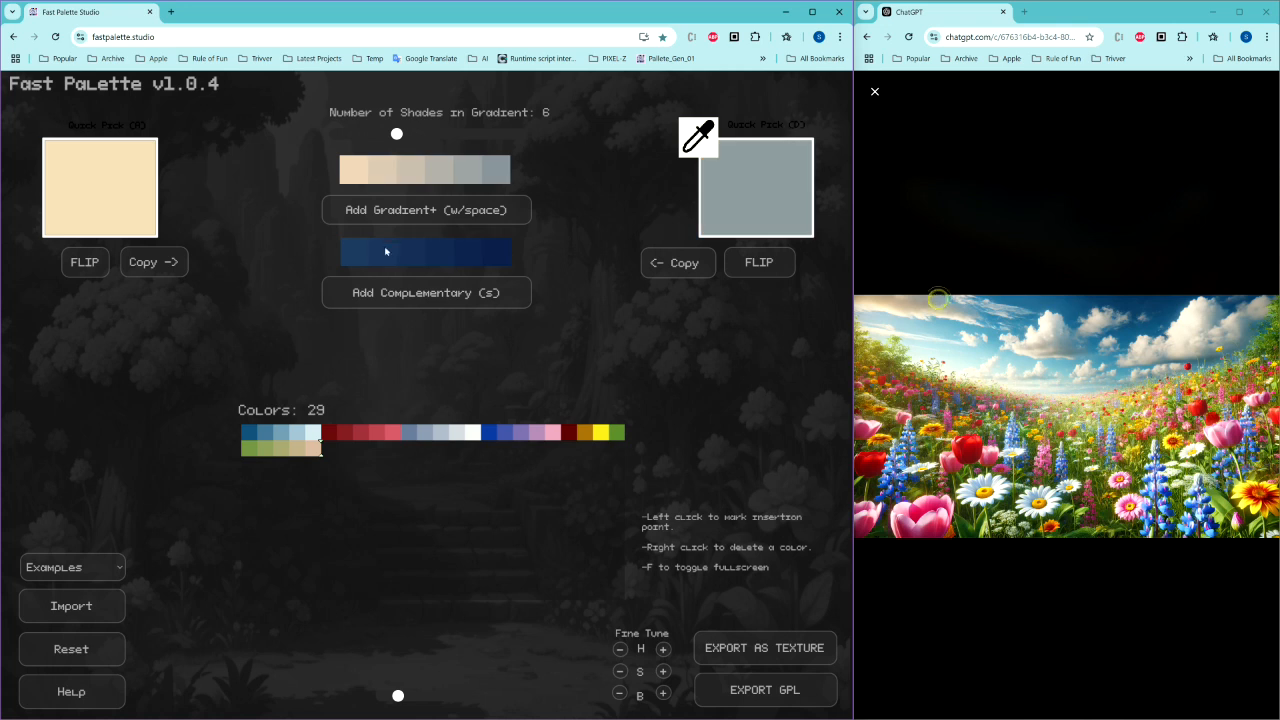
drag(397, 133, 360, 133)
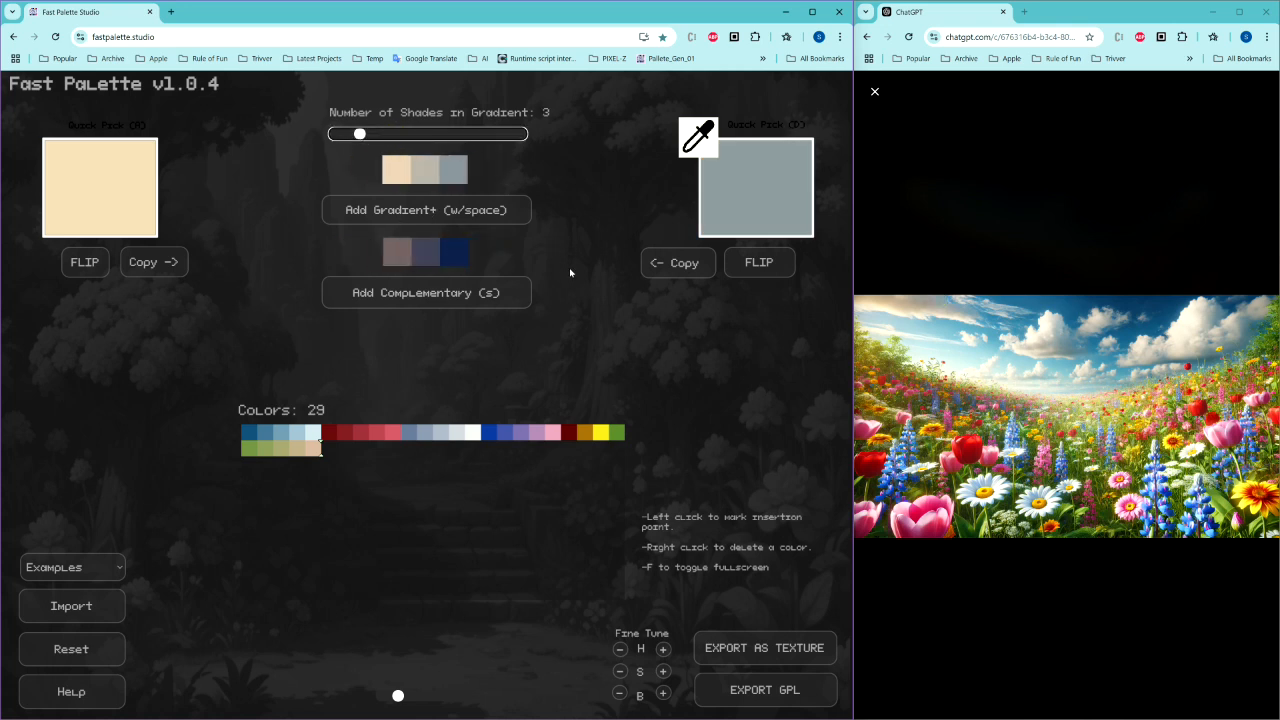
Step: Add both the gradient and the complementary colours to the palette
click(563, 190)
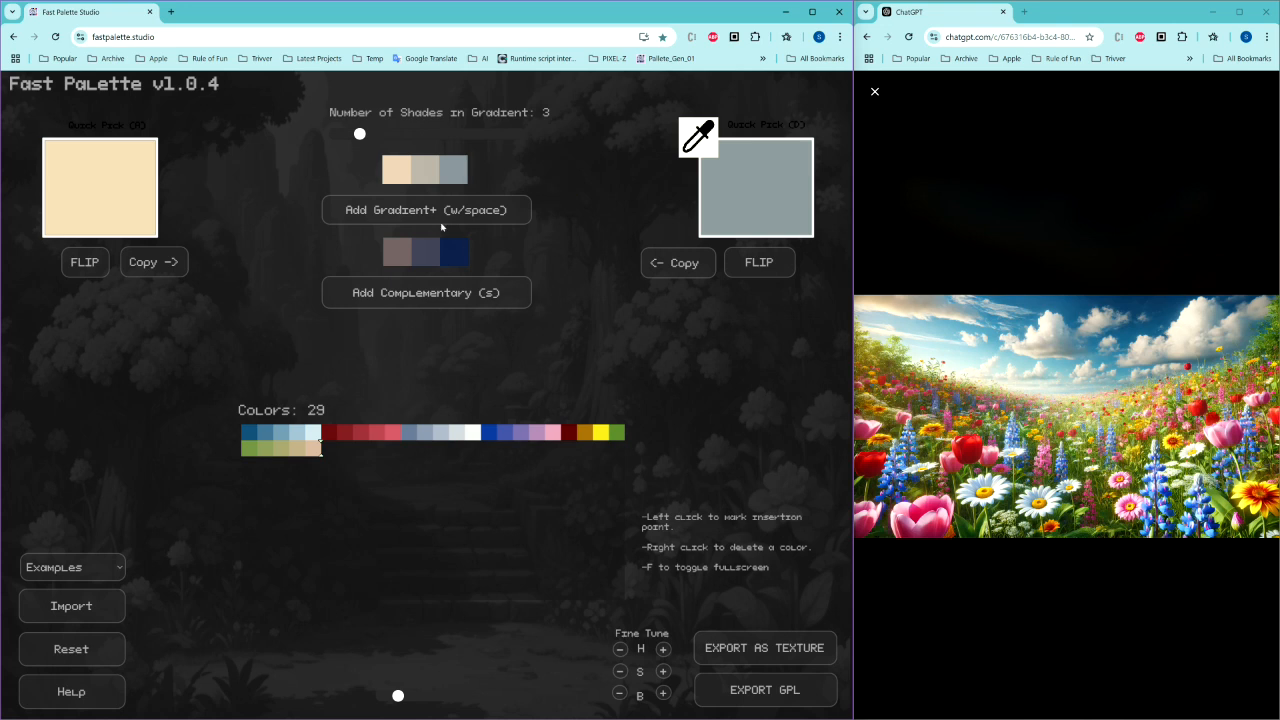
key(space)
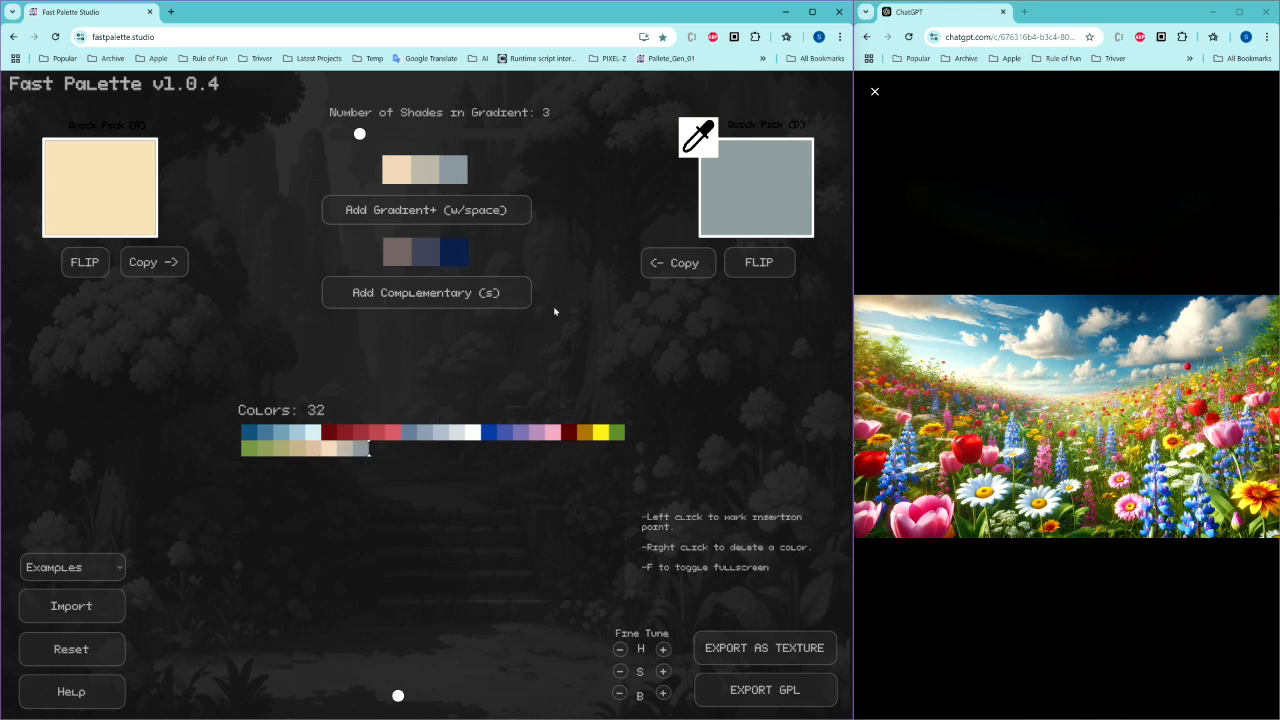
key(s)
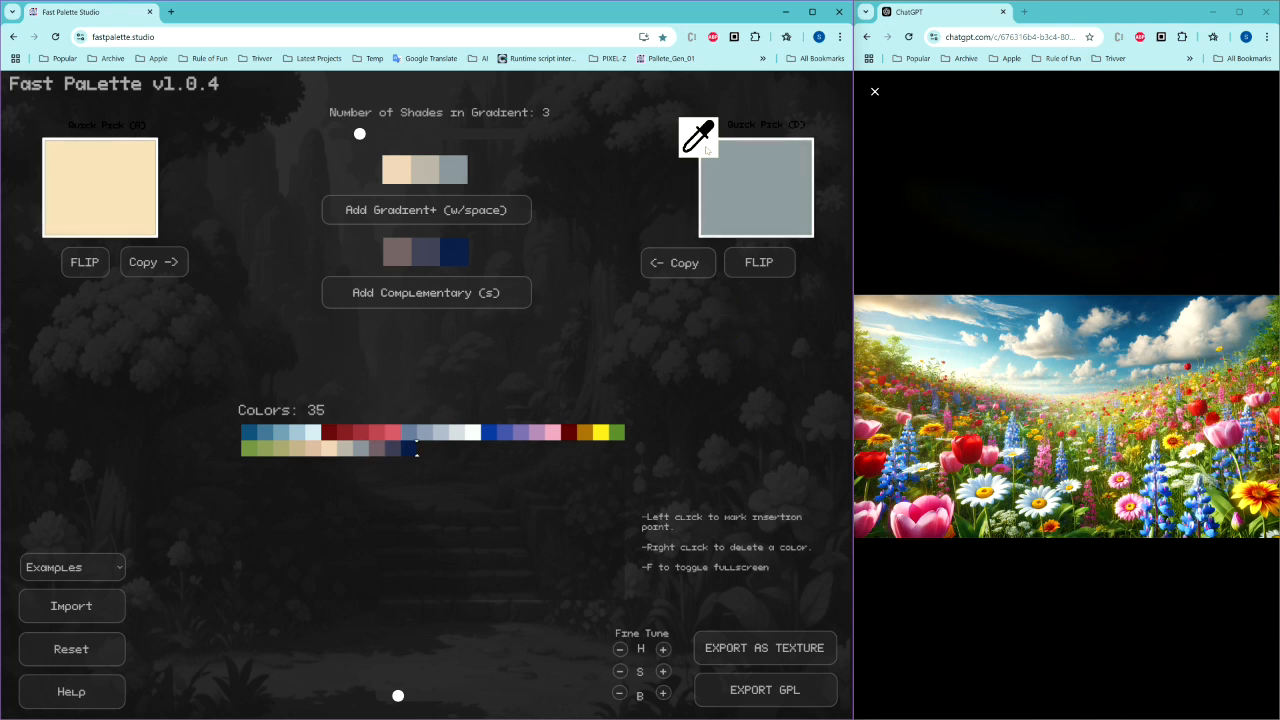
key(a)
key(d)
key(a)
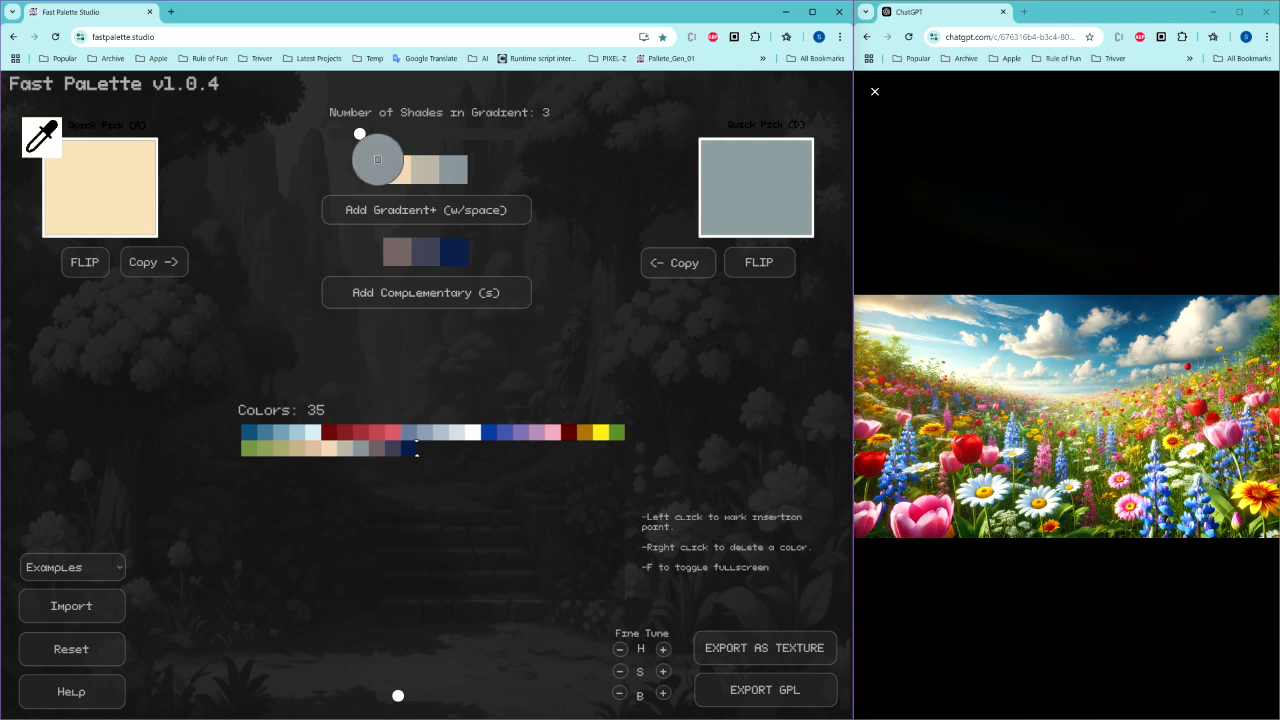
key(d)
key(a)
key(d)
key(a)
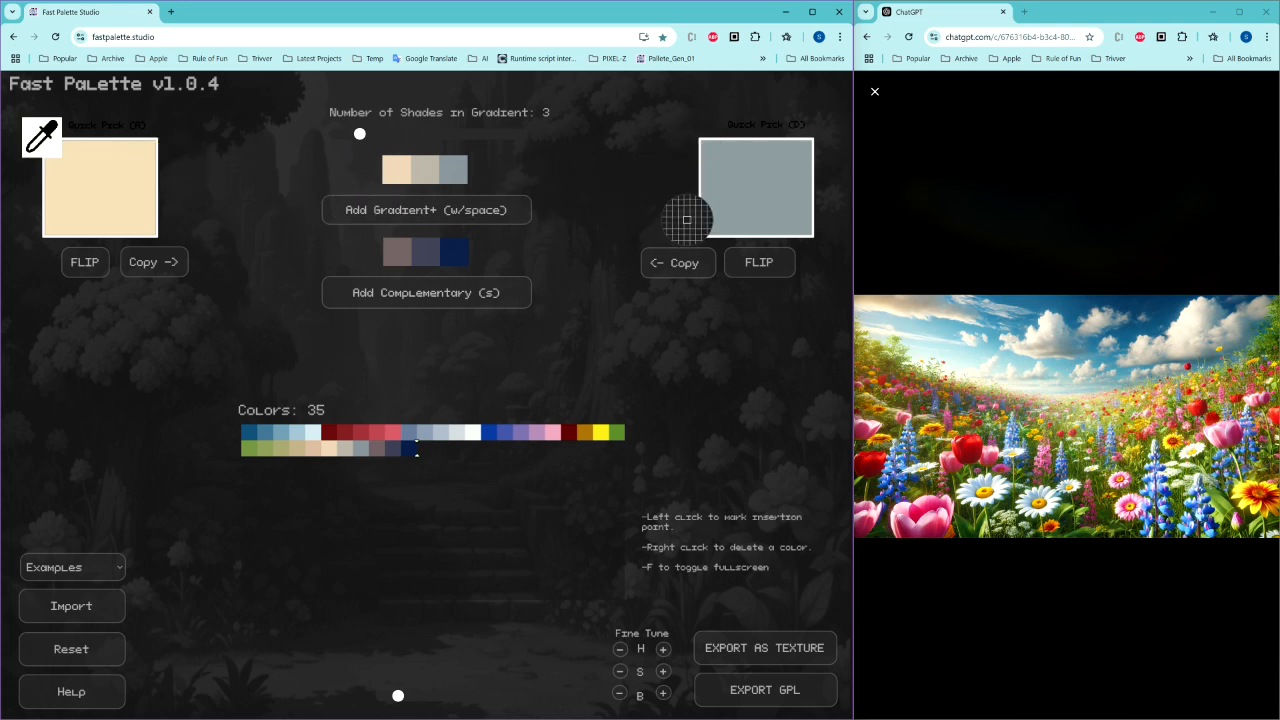
key(d)
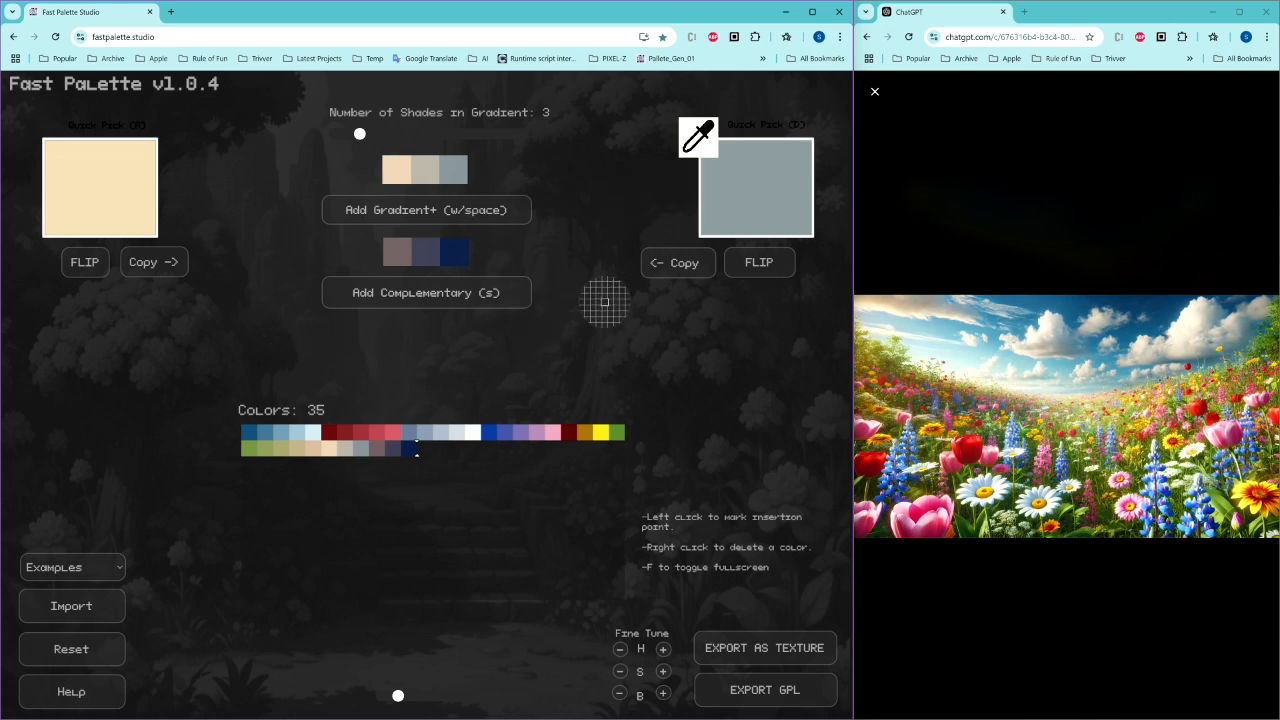
Step: Pick the ochre and yellow swatches from the palette into the quick picks and add their gradient
key(a)
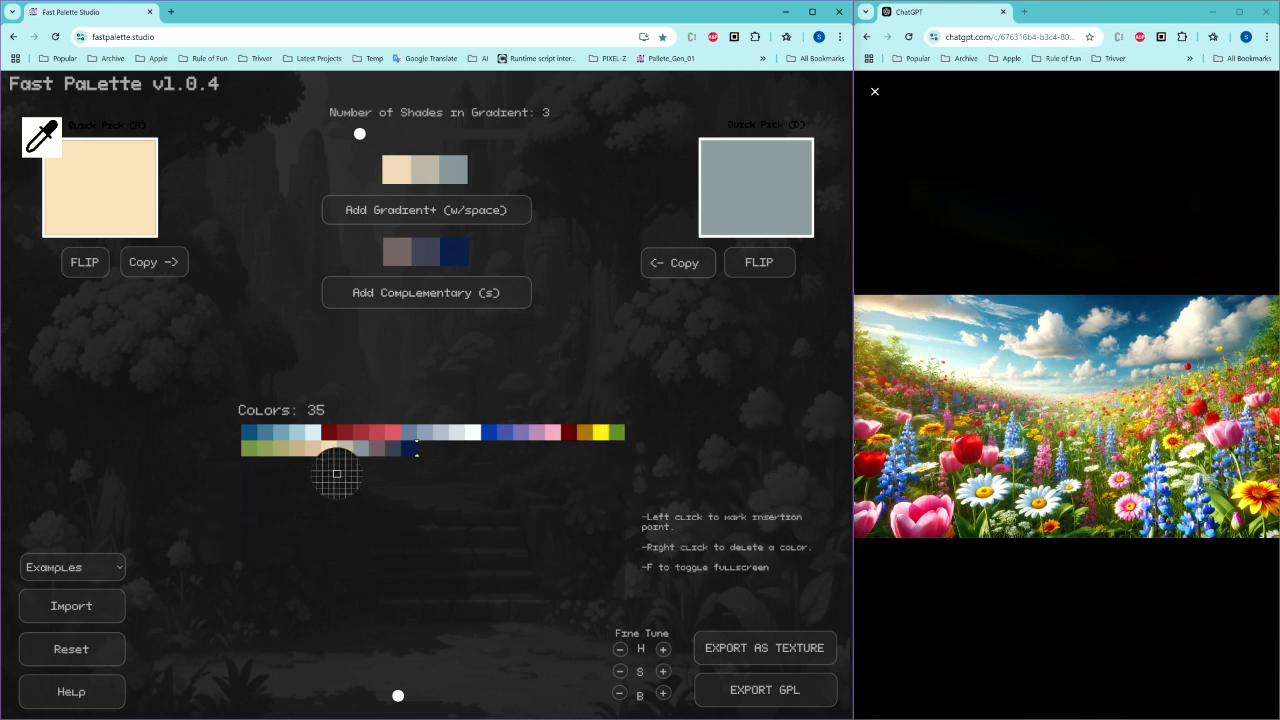
click(590, 431)
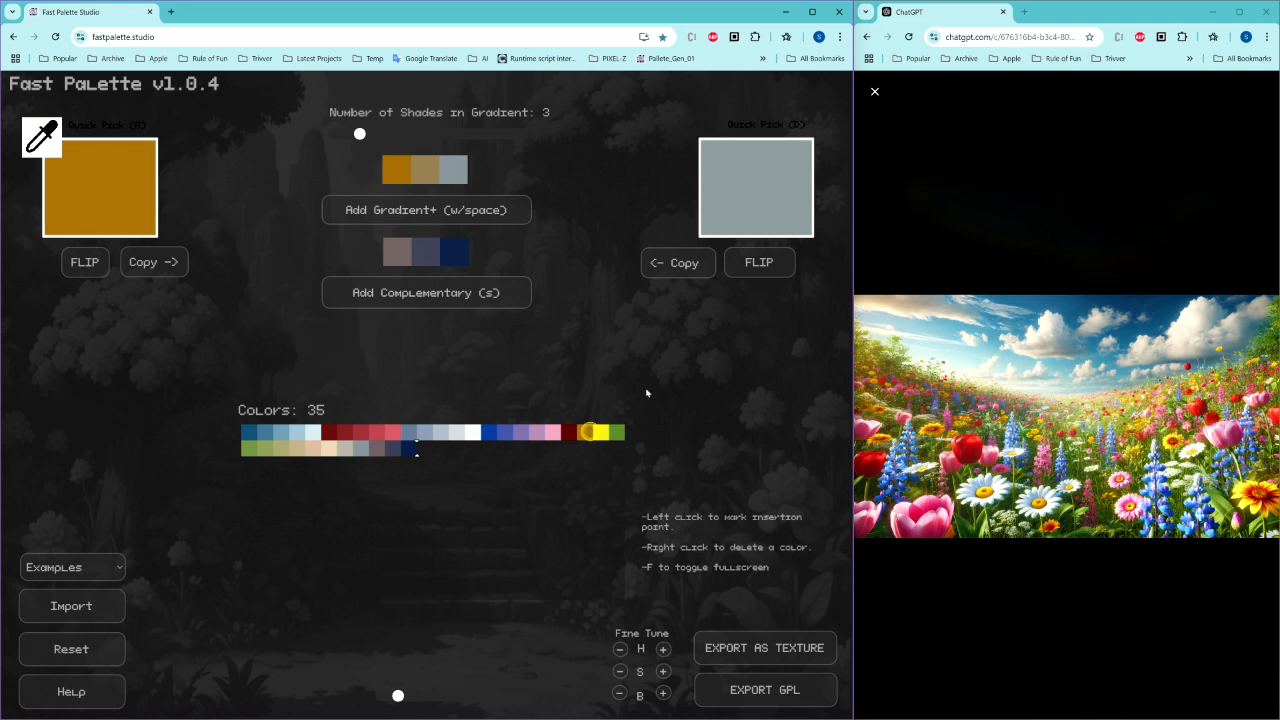
key(d)
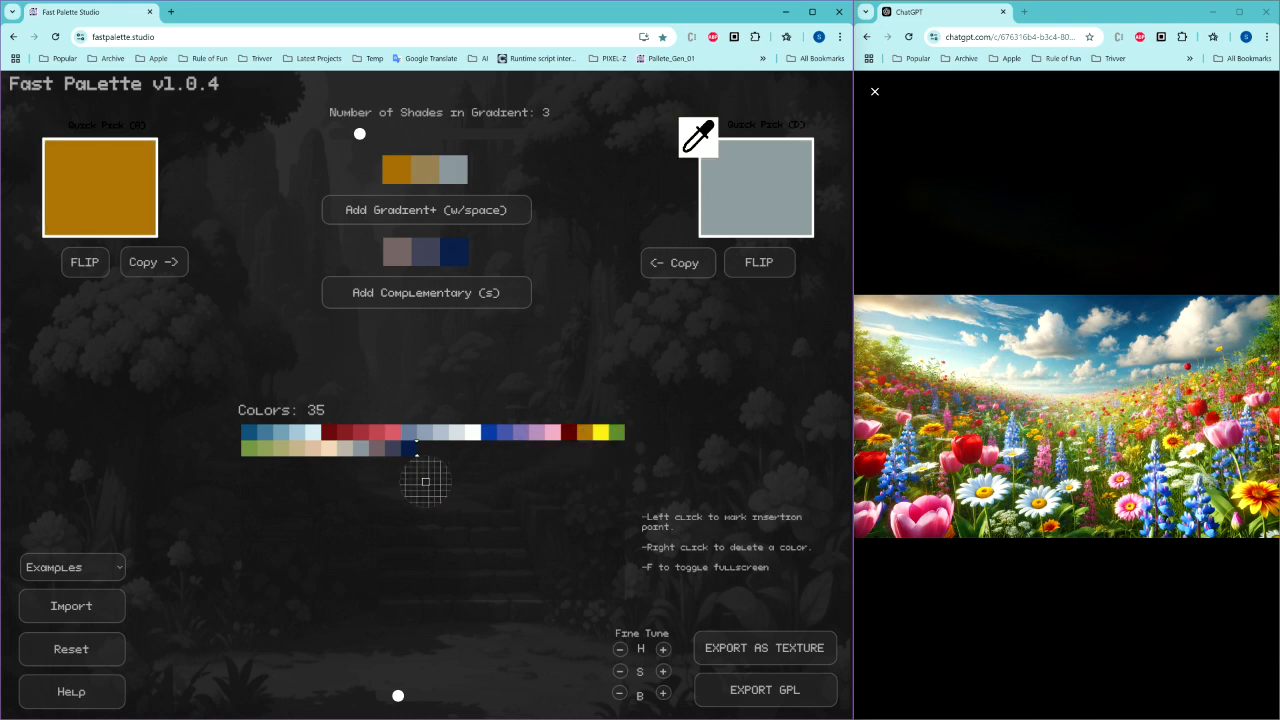
click(603, 438)
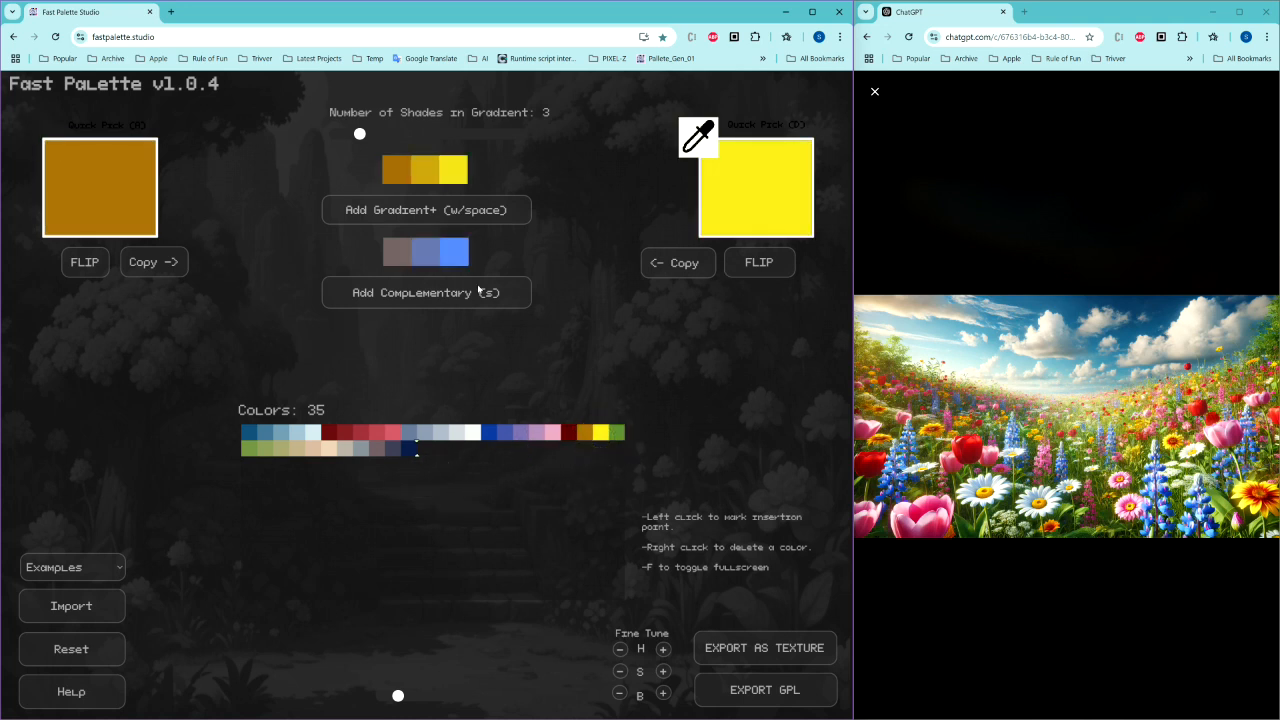
key(space)
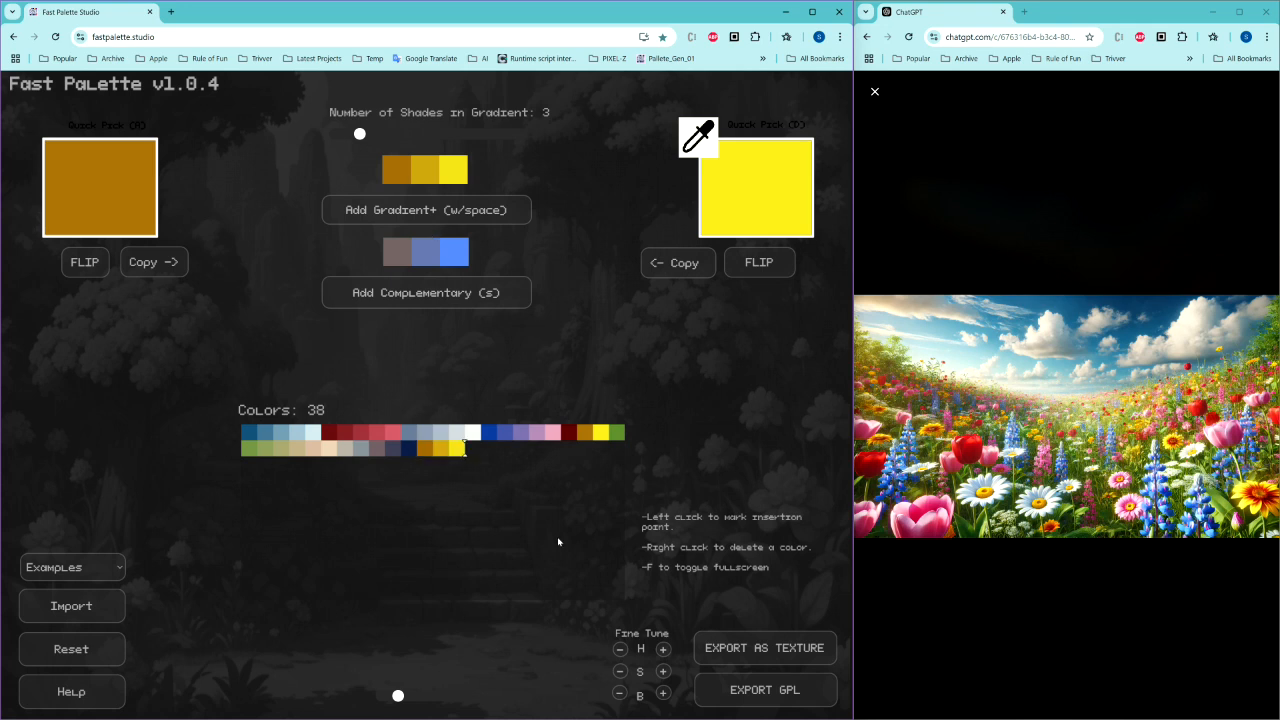
Step: Pick the dark teal-blue and coral-red palette swatches into the quick picks, set 5 shades, and add the gradient
key(a)
click(250, 435)
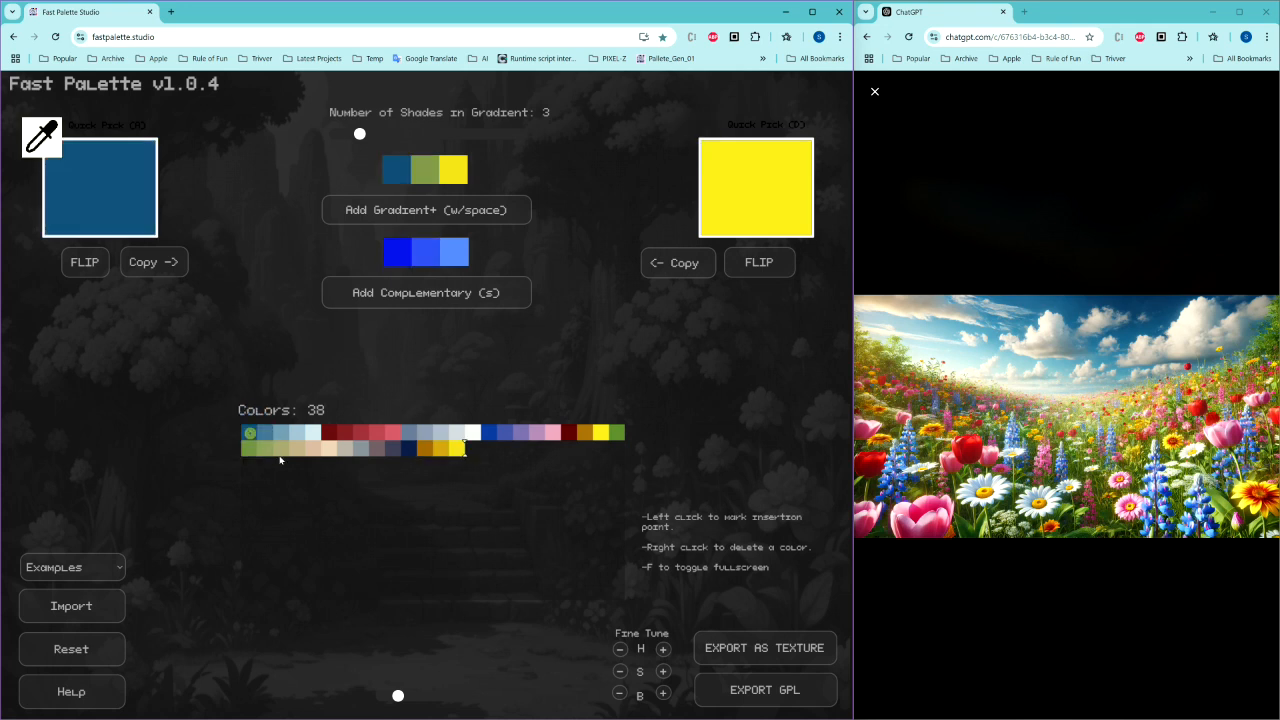
key(d)
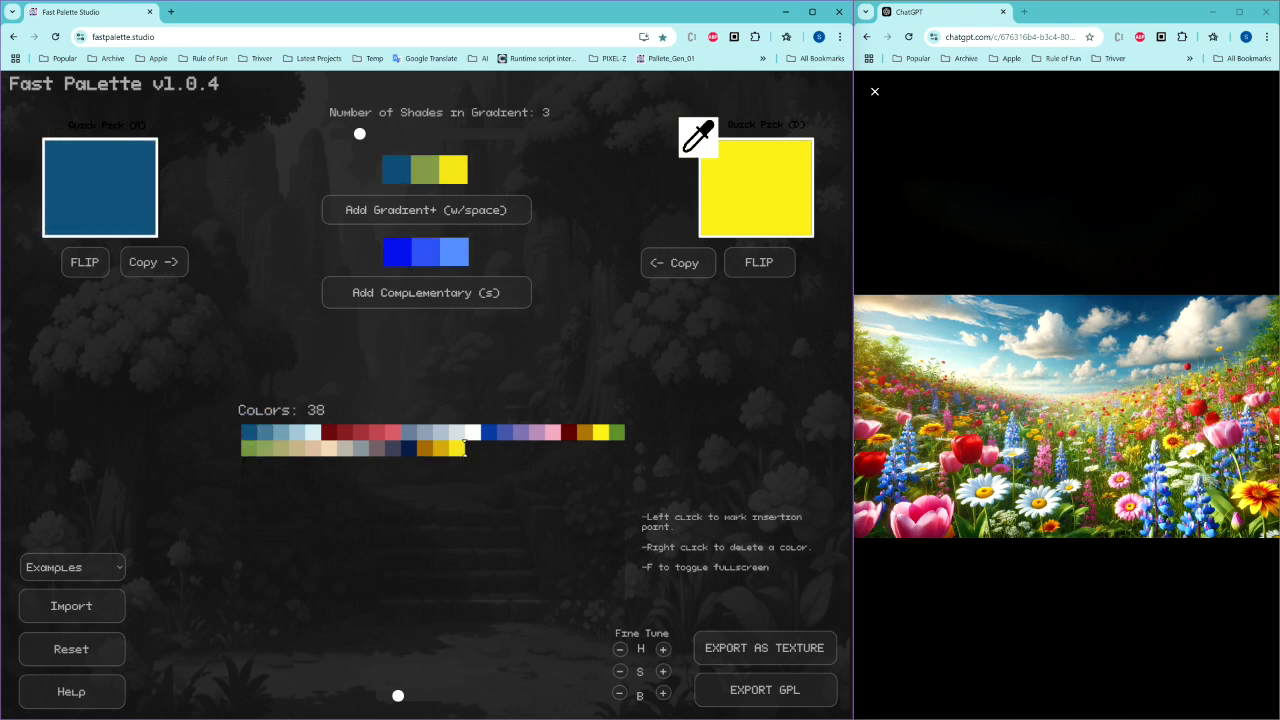
click(393, 430)
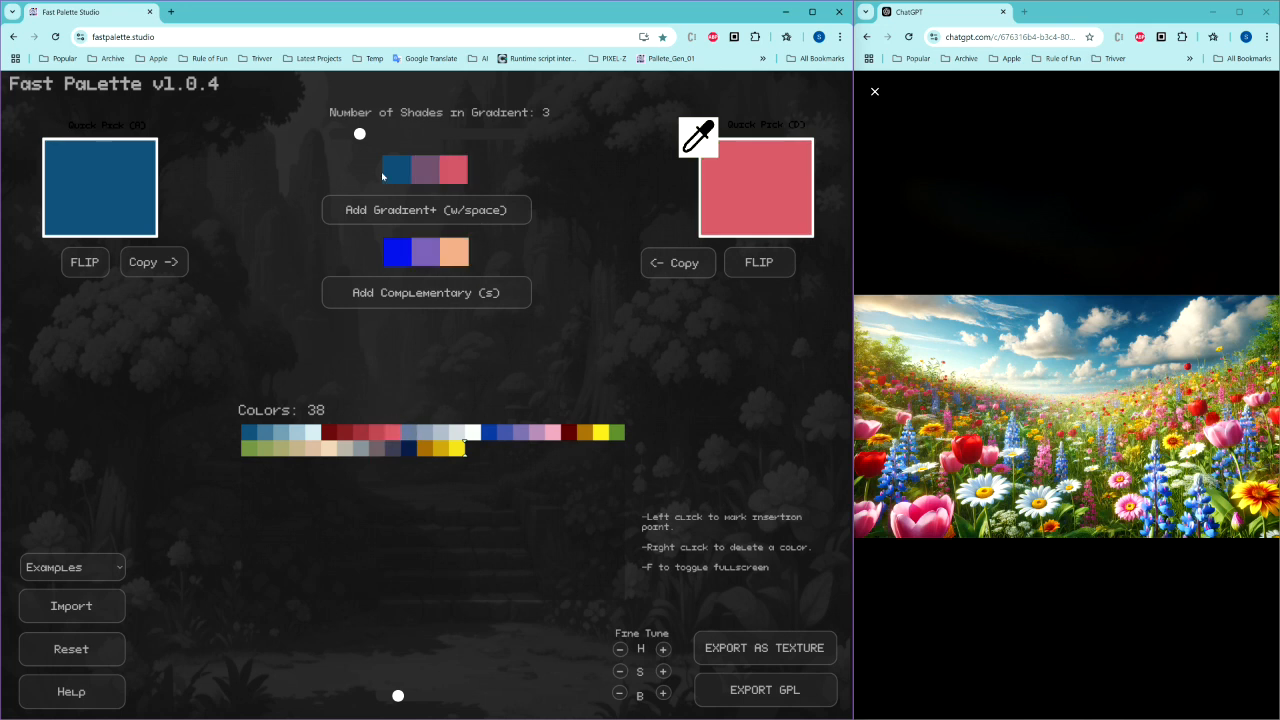
drag(360, 133, 384, 133)
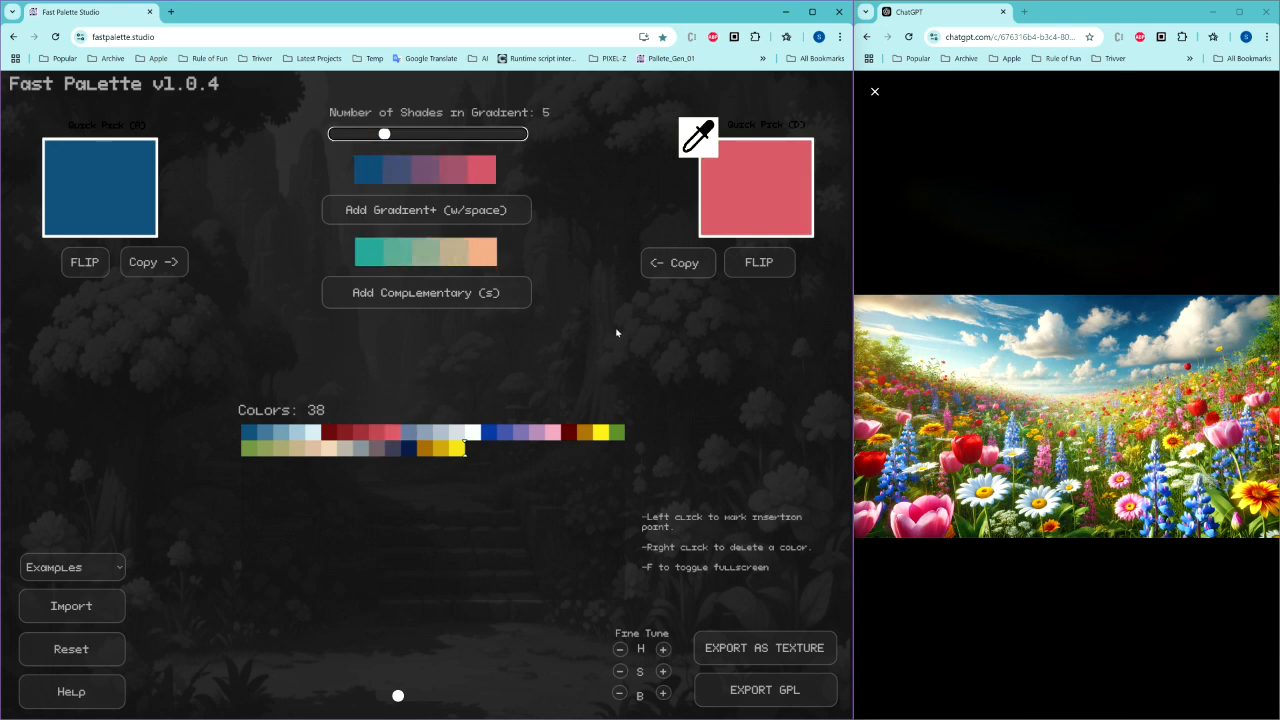
key(space)
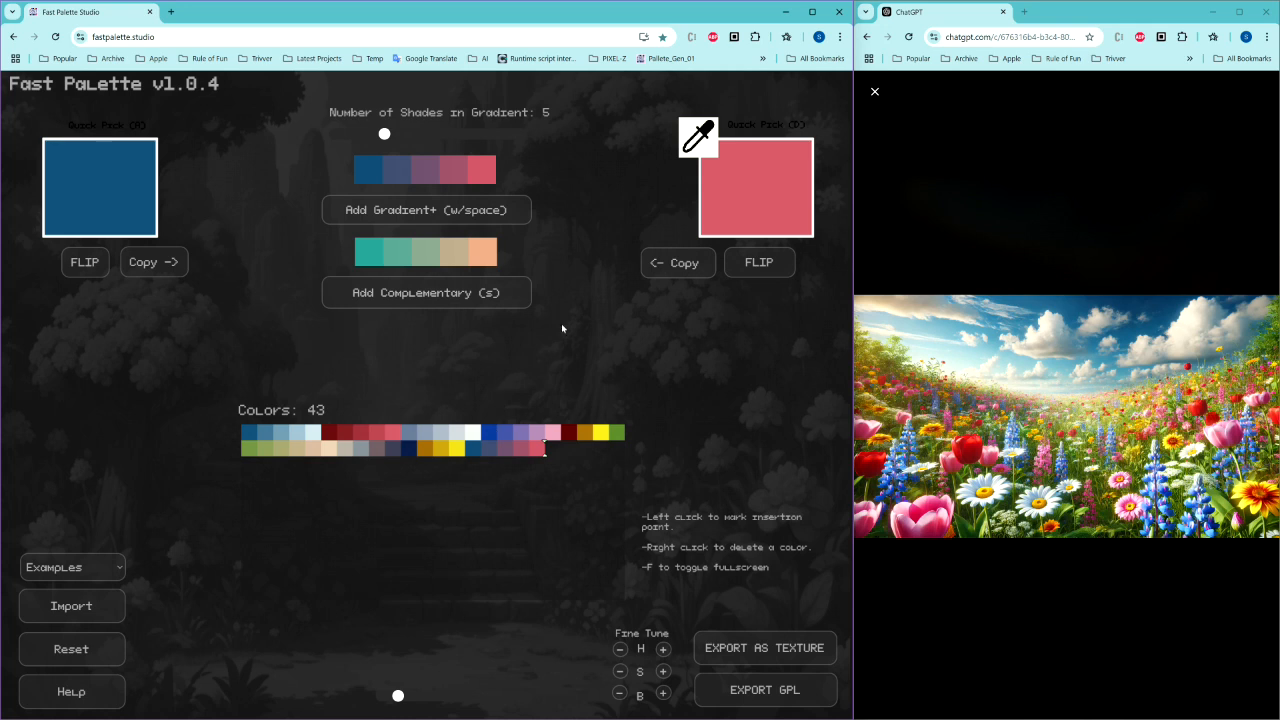
Step: Pick the peach complementary shade and the palette's white into the quick picks and add their gradient
click(481, 252)
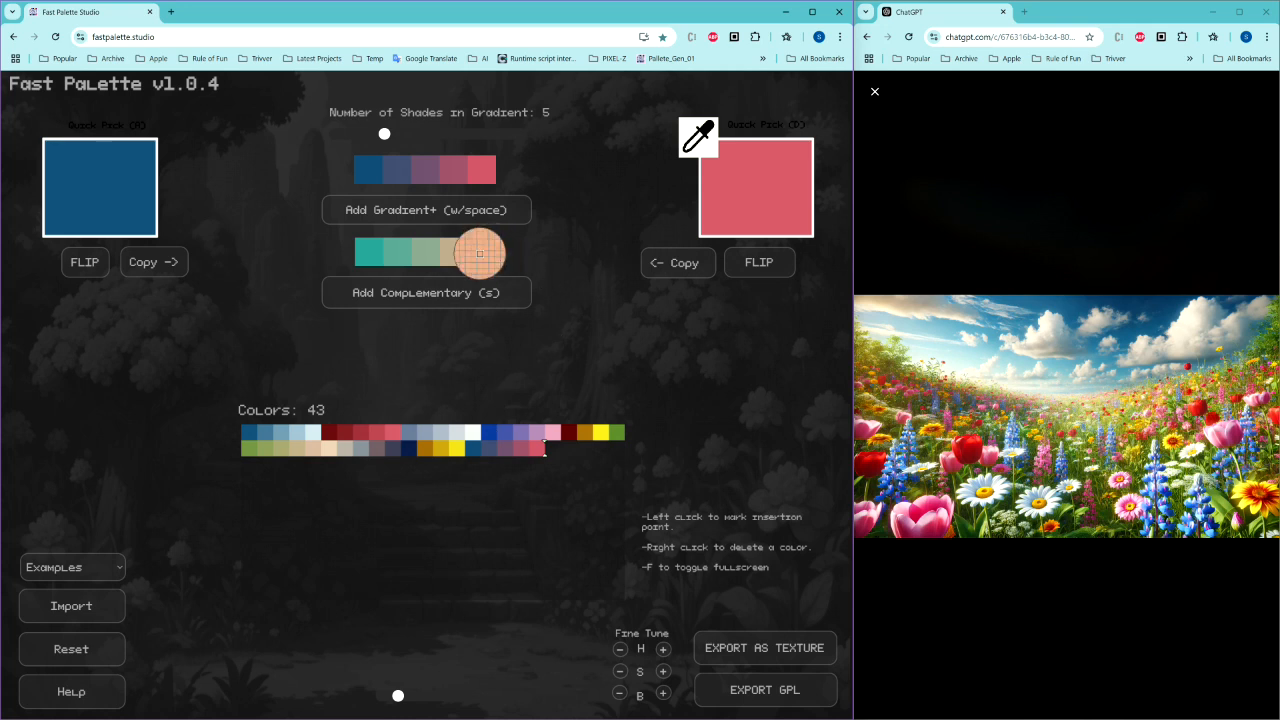
click(472, 432)
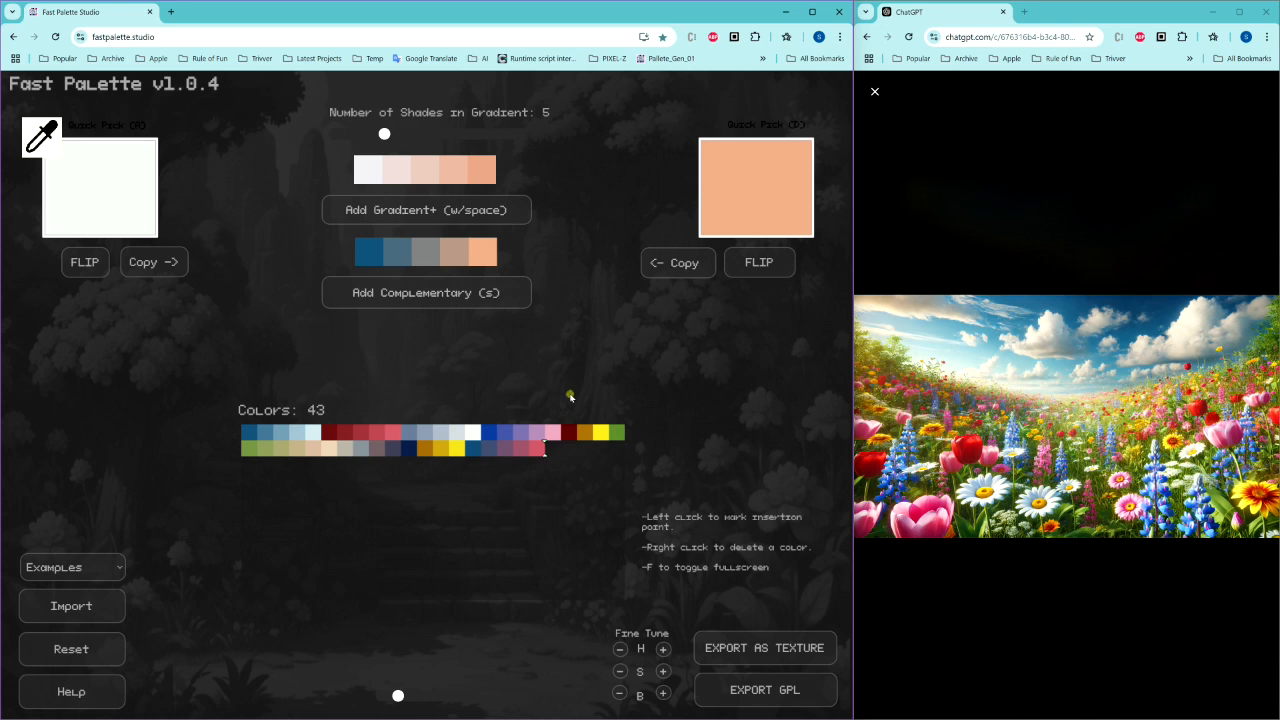
key(space)
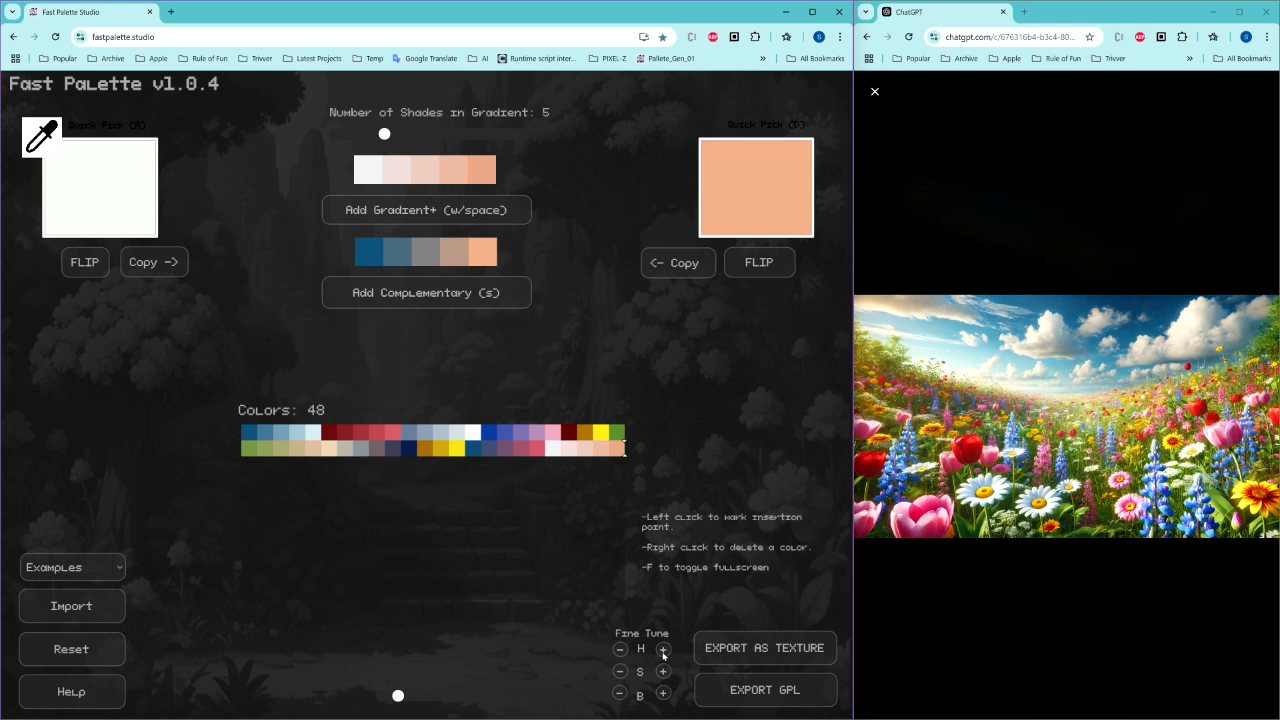
Step: Fine-tune the palette hue up one step and back down again
click(663, 654)
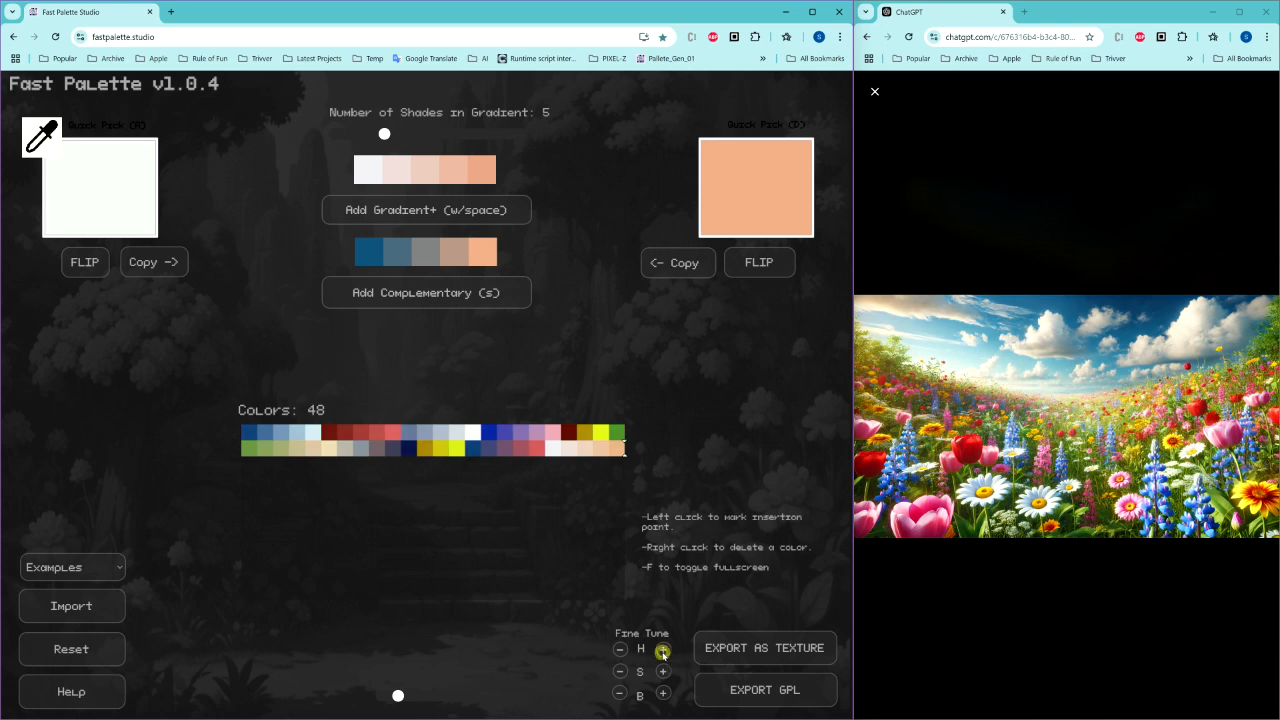
click(619, 651)
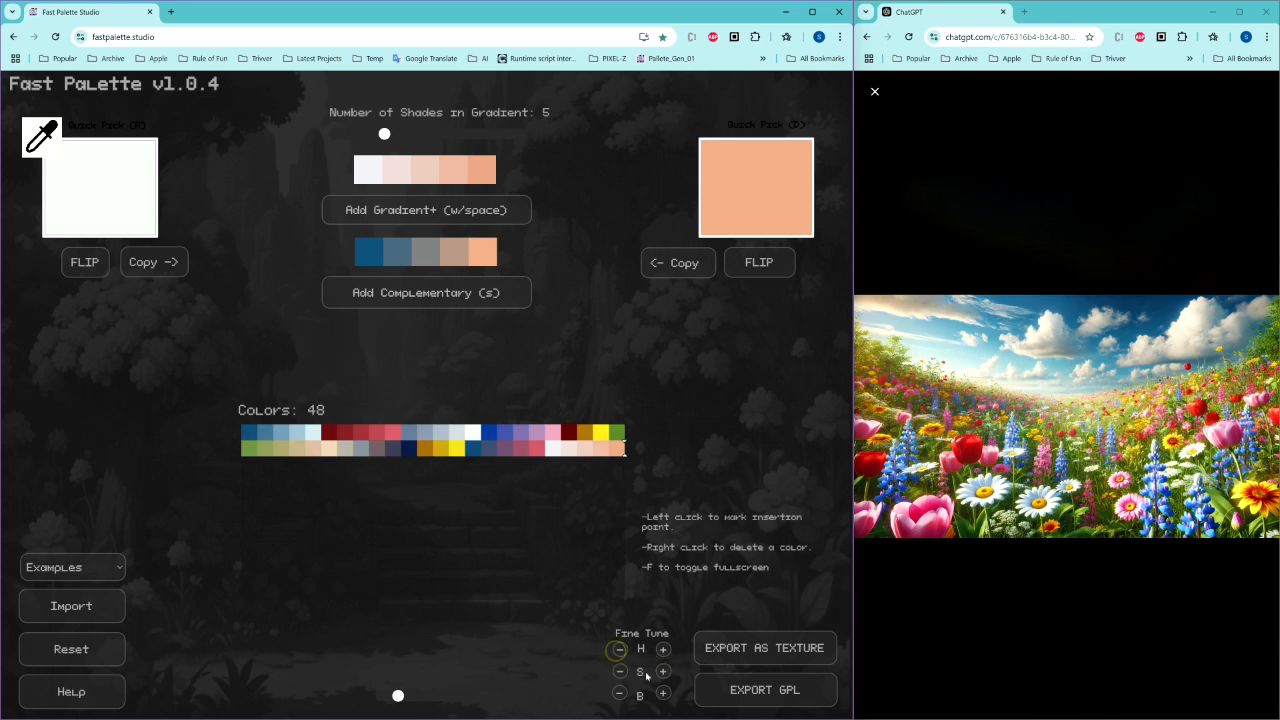
Step: Fine-tune the palette saturation and brightness up one step each and back down again
click(663, 675)
click(620, 673)
click(663, 693)
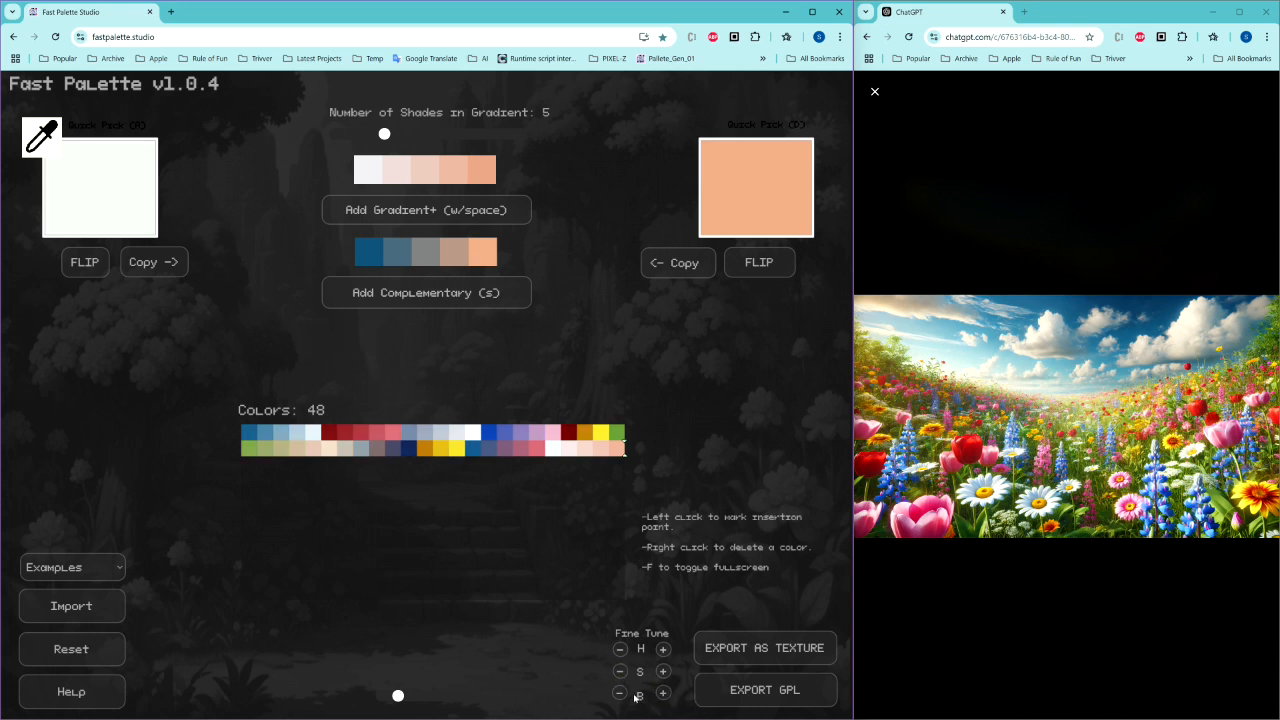
click(620, 693)
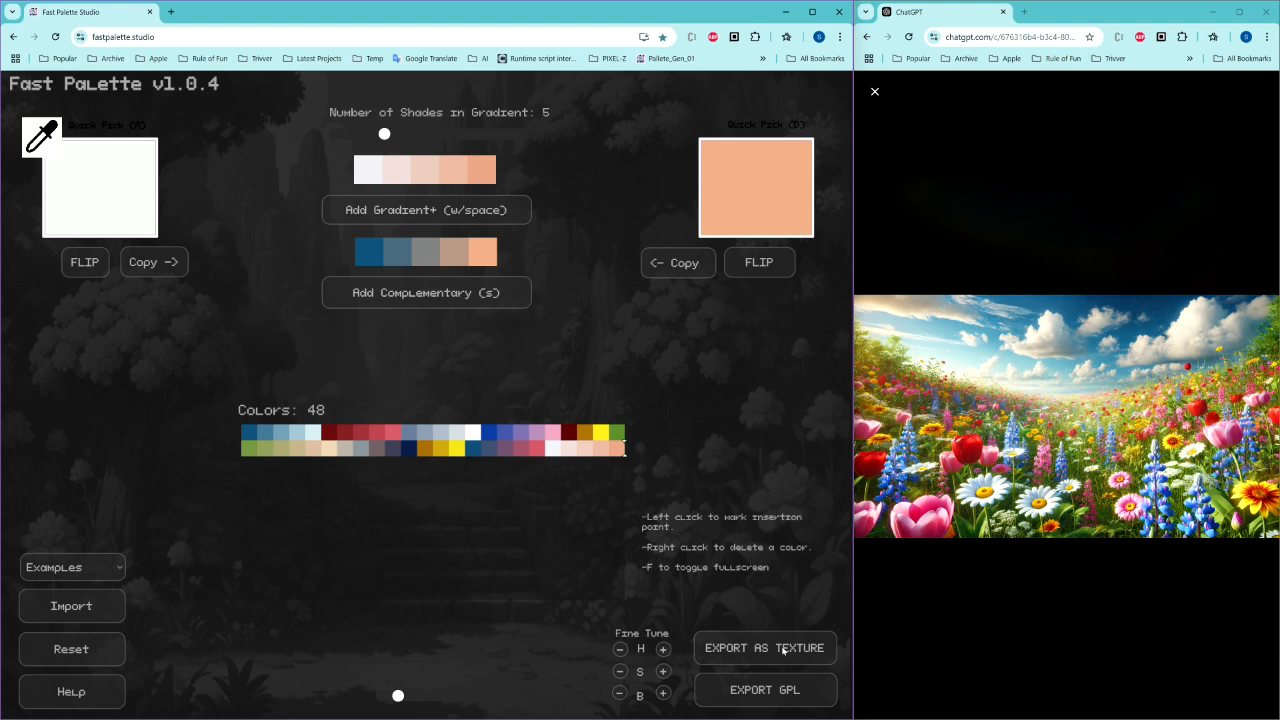
Step: Export the palette as a texture and open the downloaded PNG in the image editor to inspect it
click(783, 650)
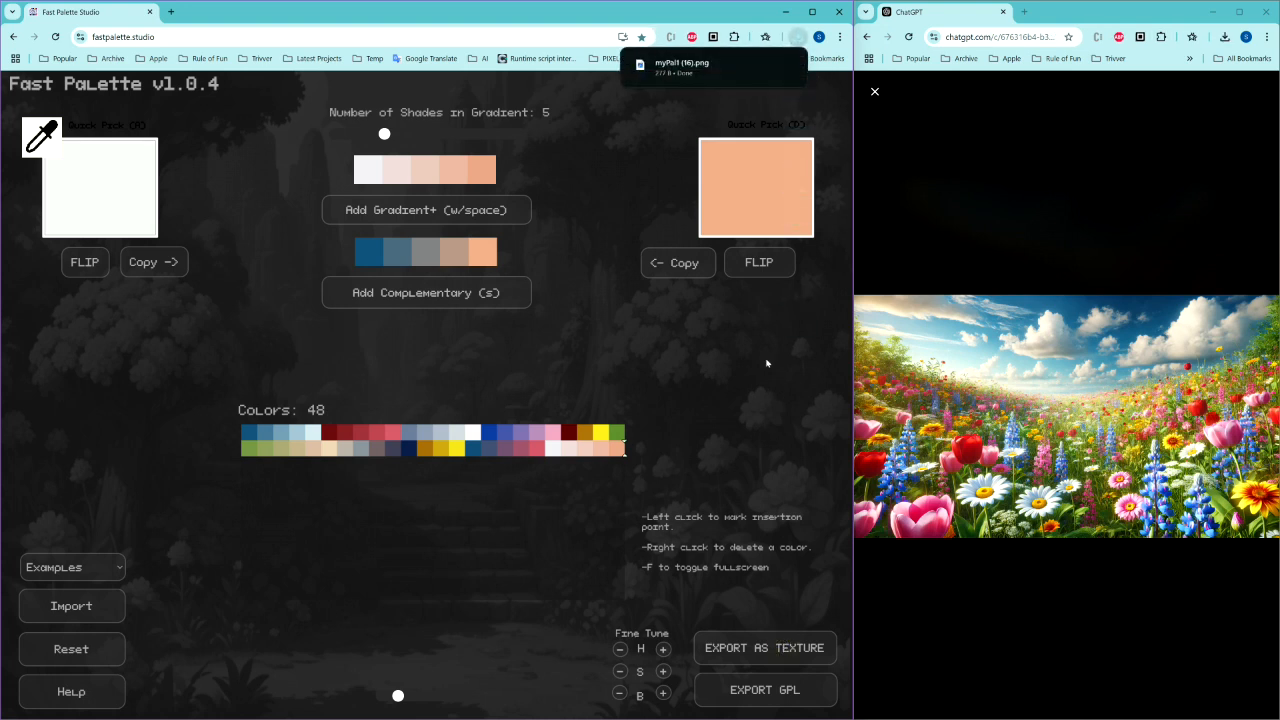
mouse_move(711, 73)
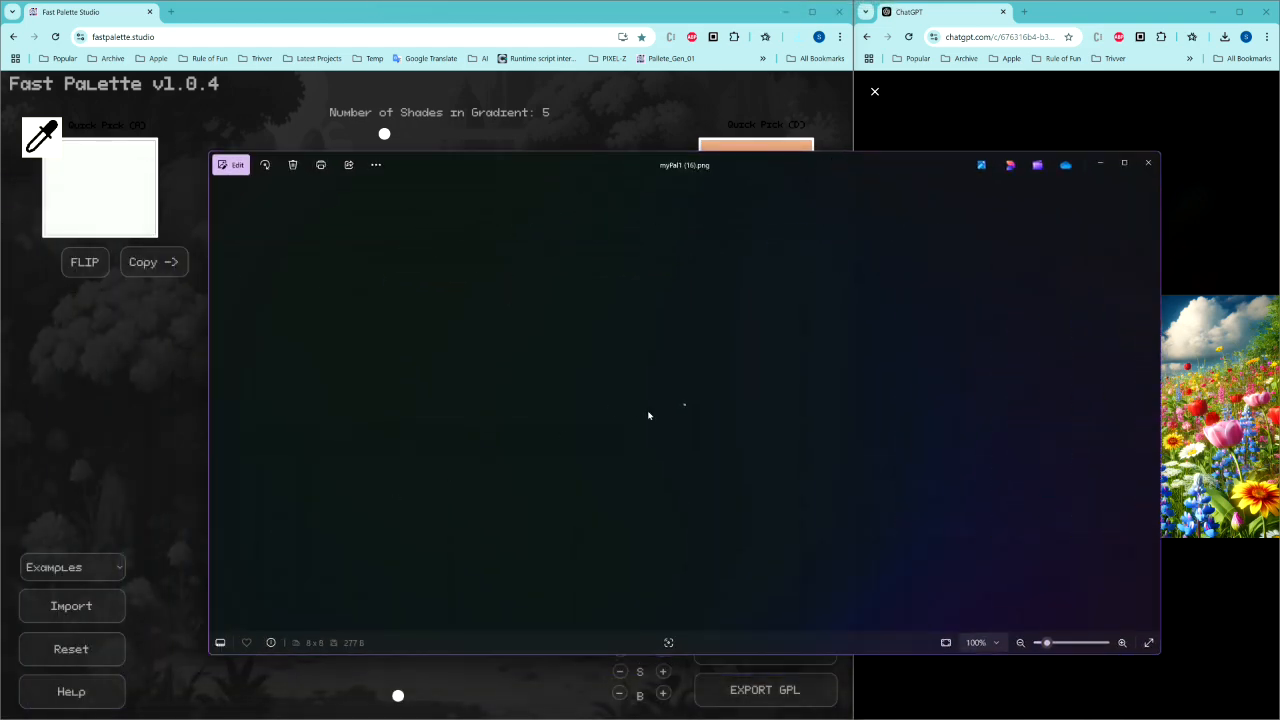
click(231, 165)
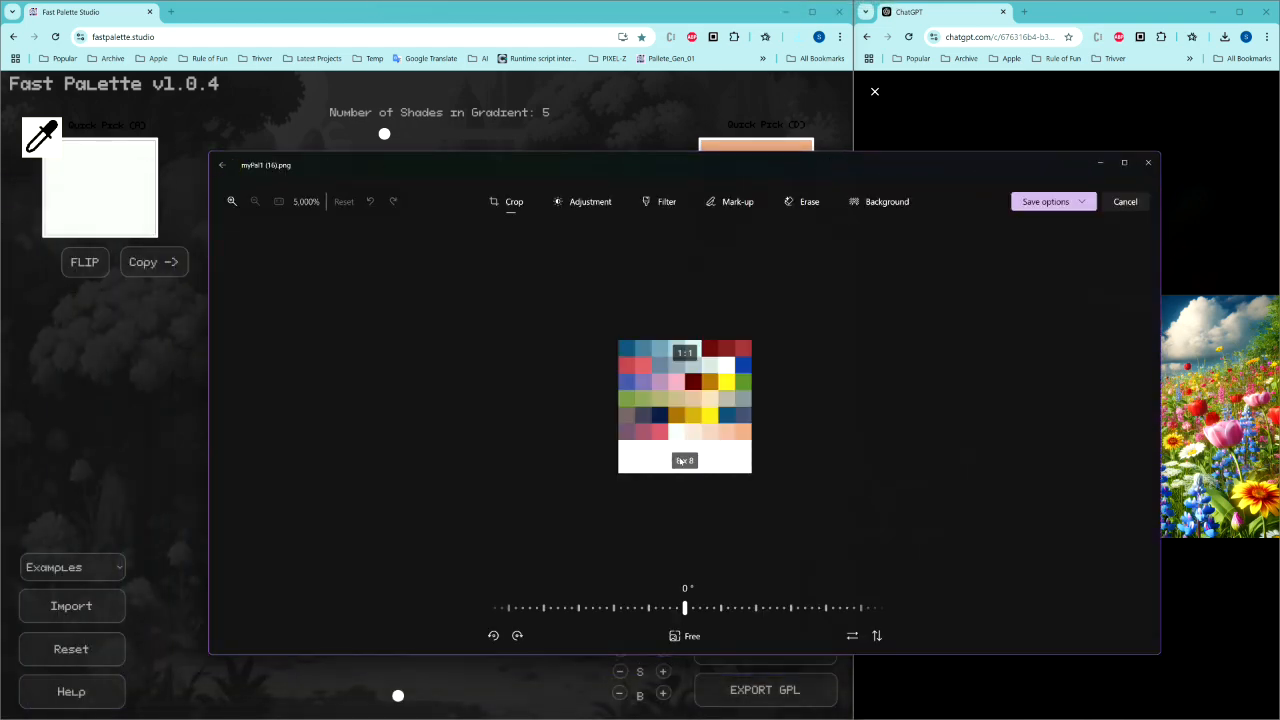
click(806, 466)
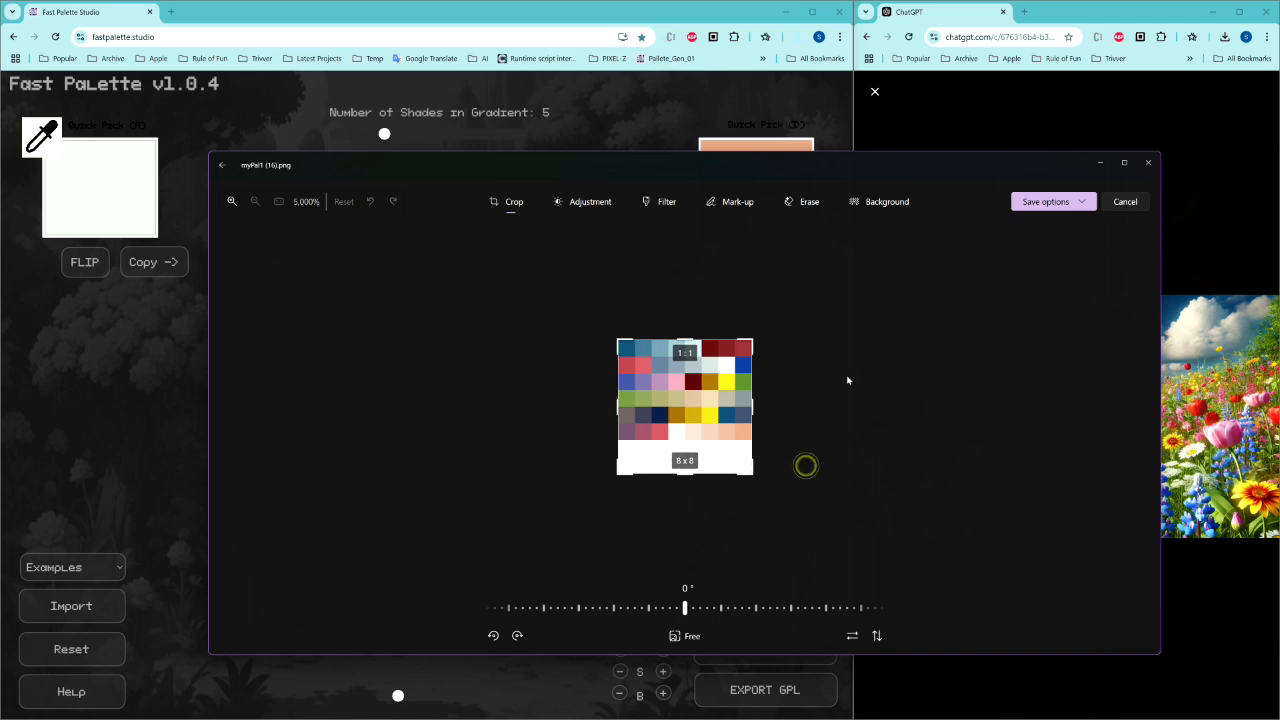
click(657, 163)
drag(657, 163, 512, 133)
drag(1016, 362, 764, 357)
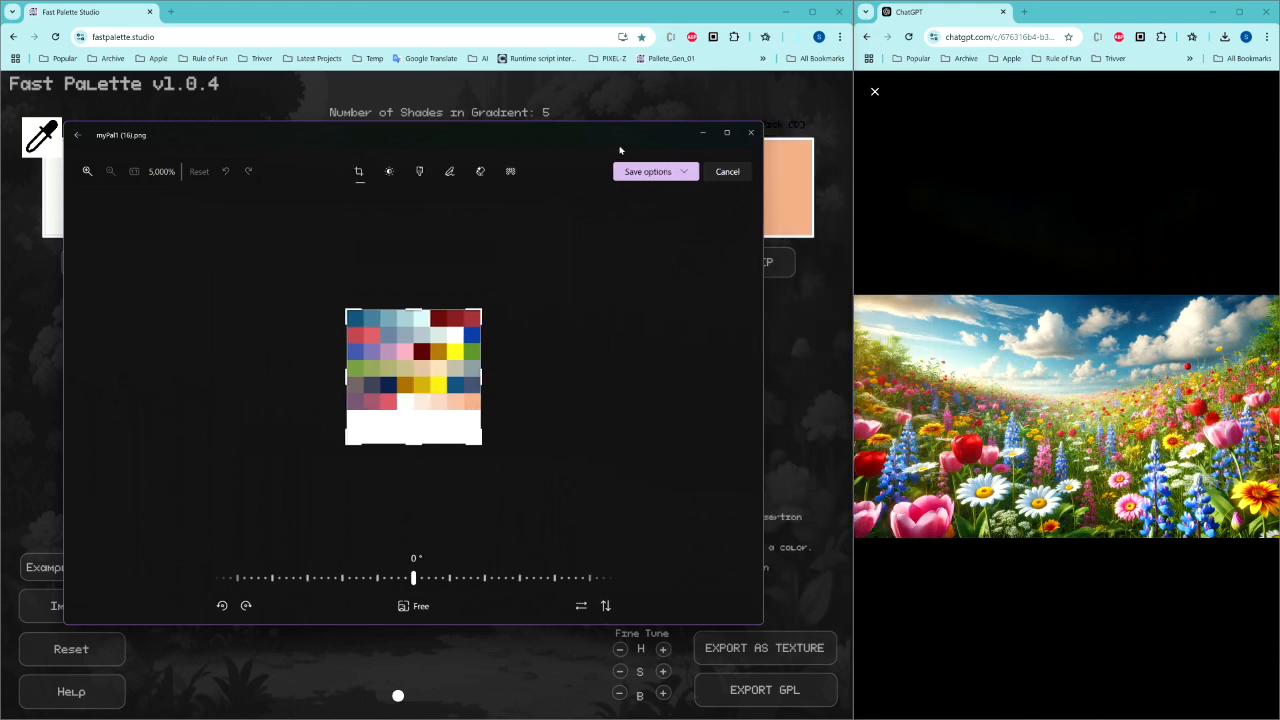
drag(626, 131, 0, 205)
click(133, 440)
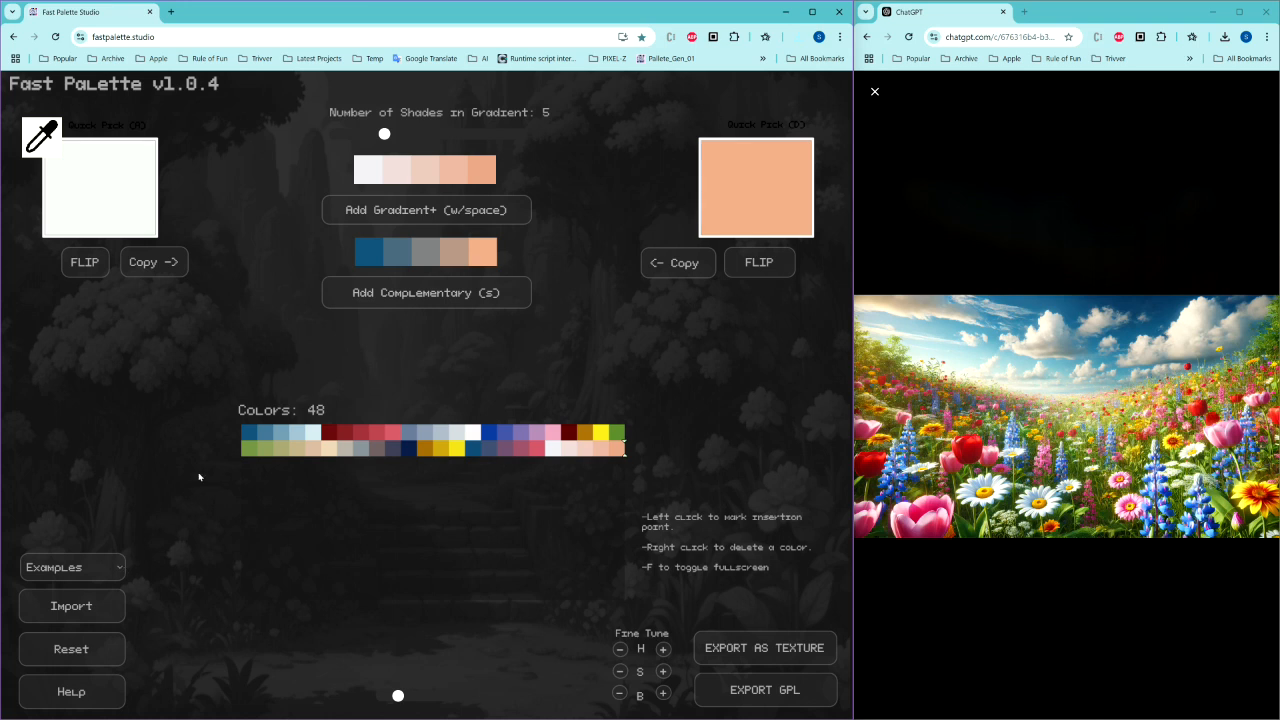
Step: Load the Synty example palette
click(122, 572)
scroll(75, 505, down, 2)
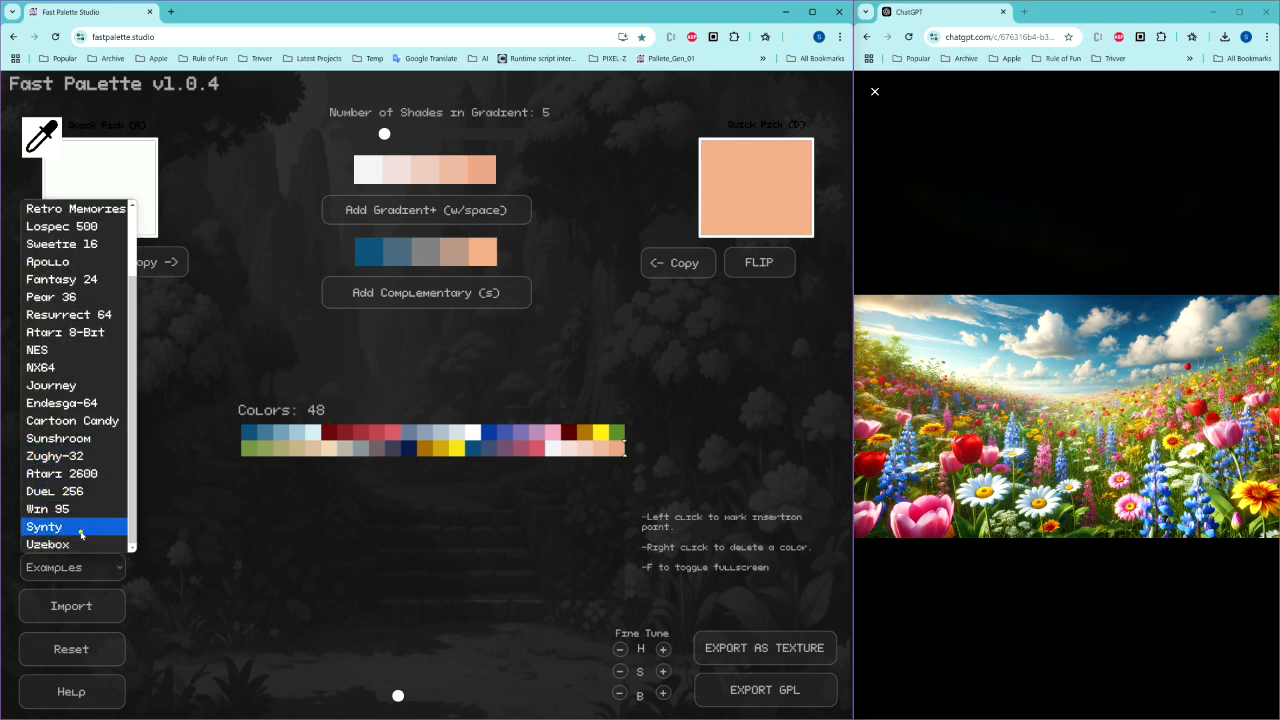
click(80, 527)
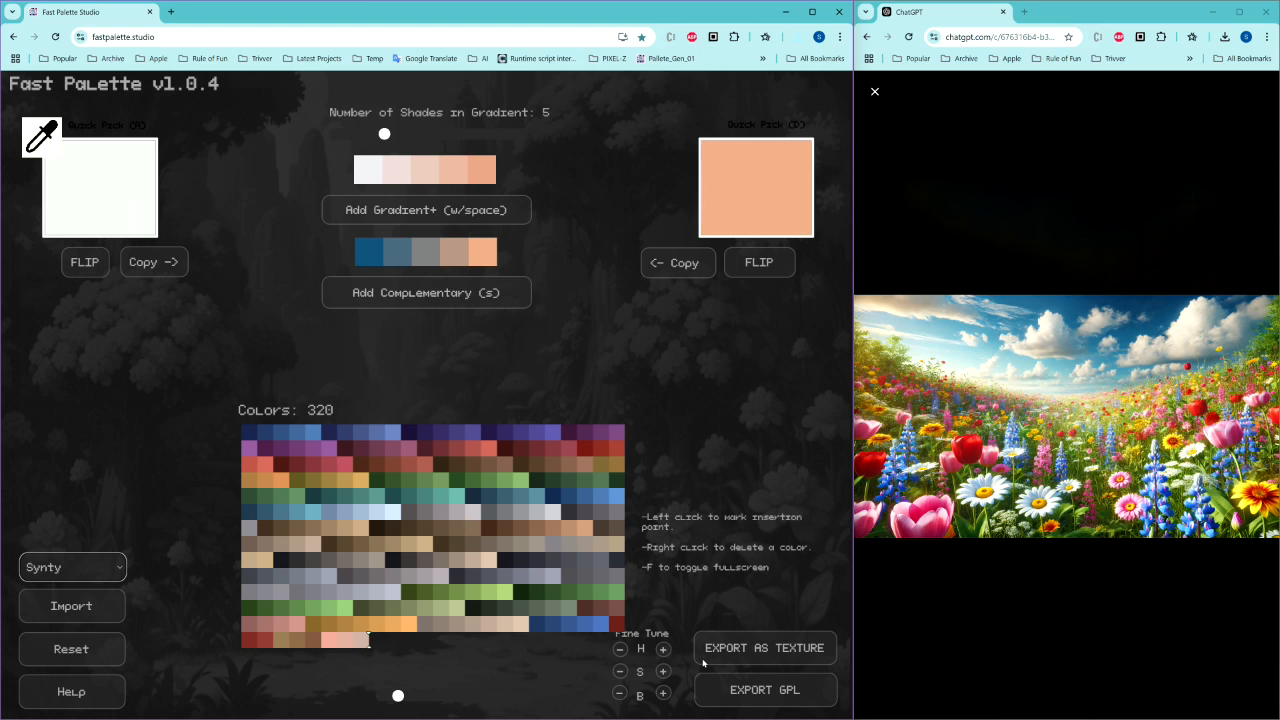
Step: Export the Synty palette as a texture, open the downloaded image to view it, and close it
click(729, 650)
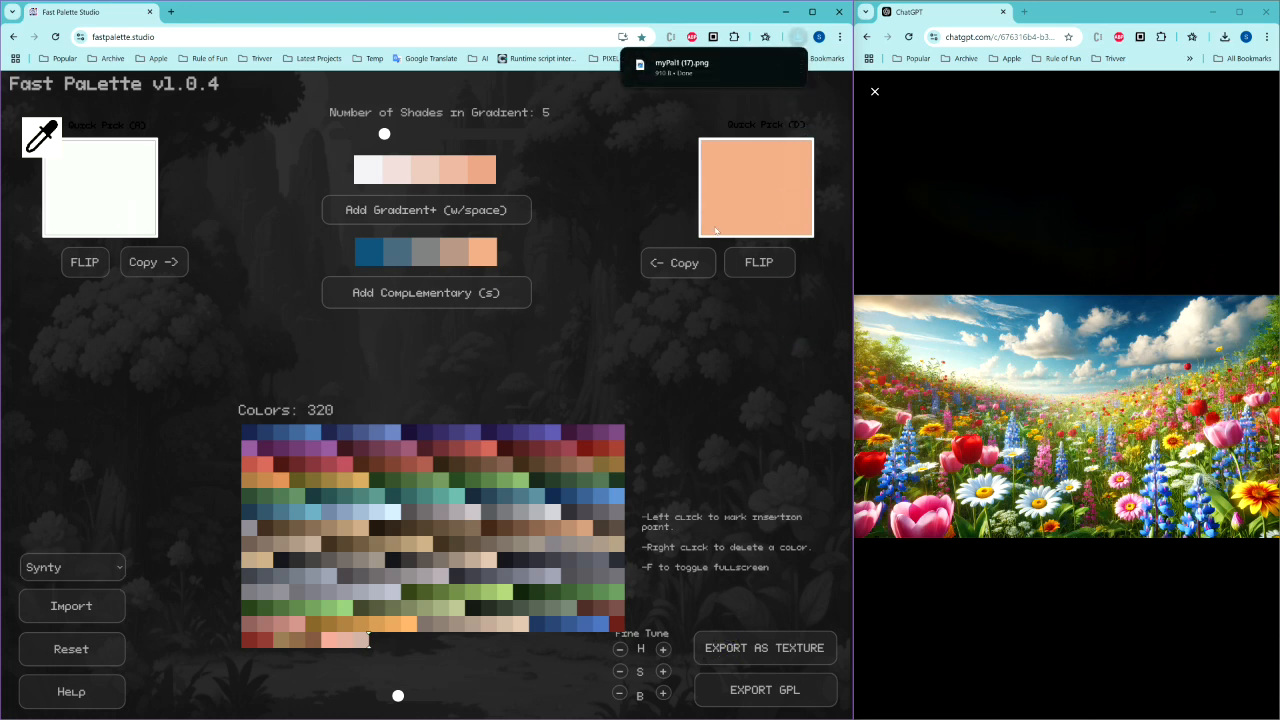
click(686, 69)
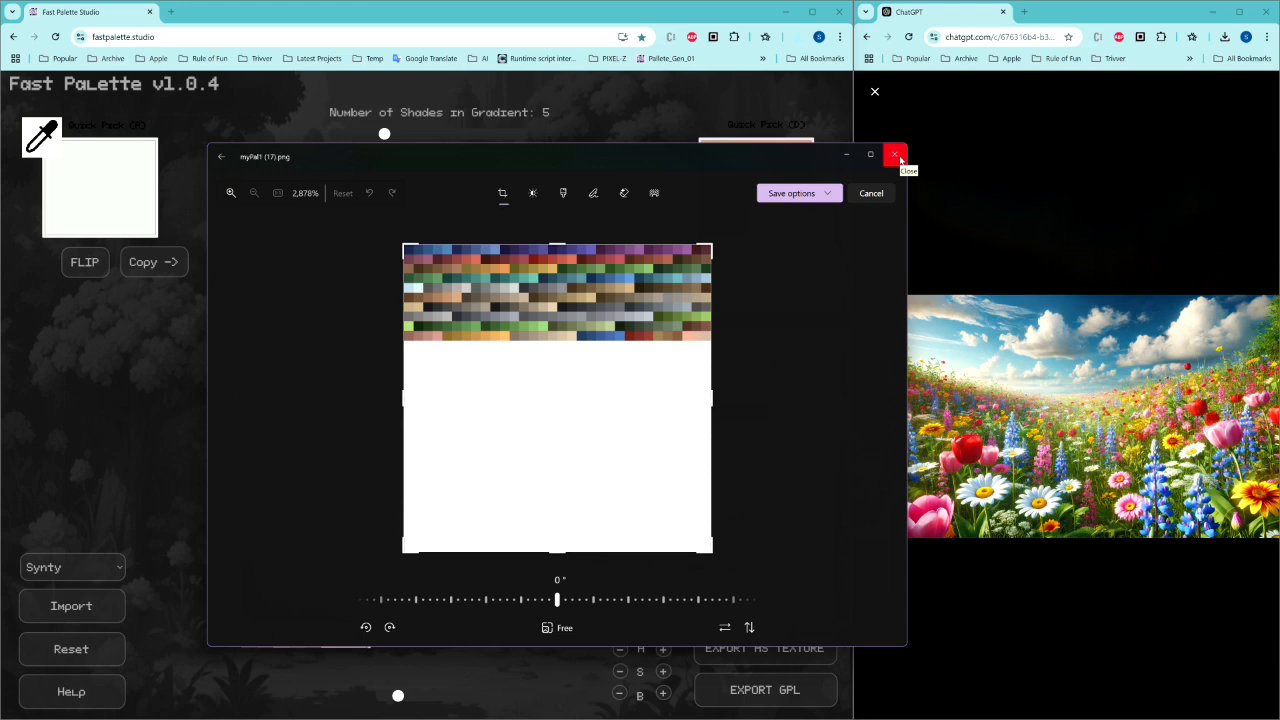
click(895, 155)
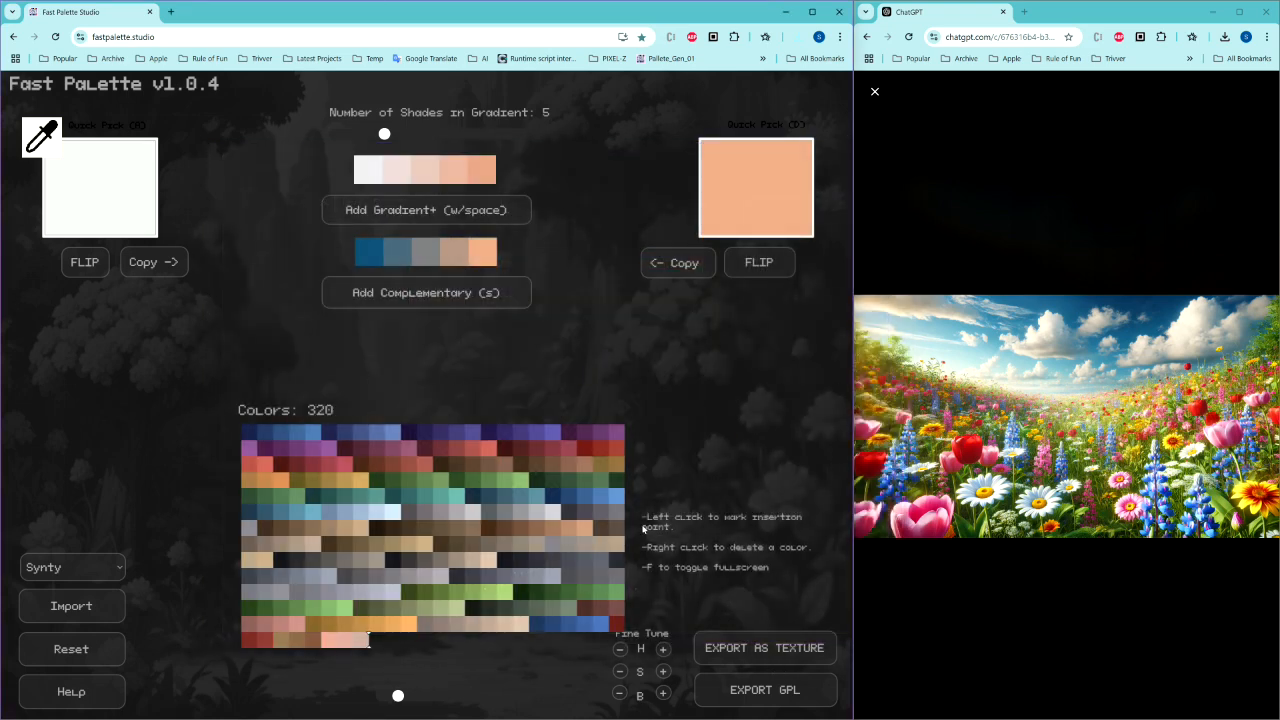
Step: Switch through the Pear 36 and NES example palettes and load the Sweetie 16 palette
click(89, 567)
scroll(70, 510, down, 1)
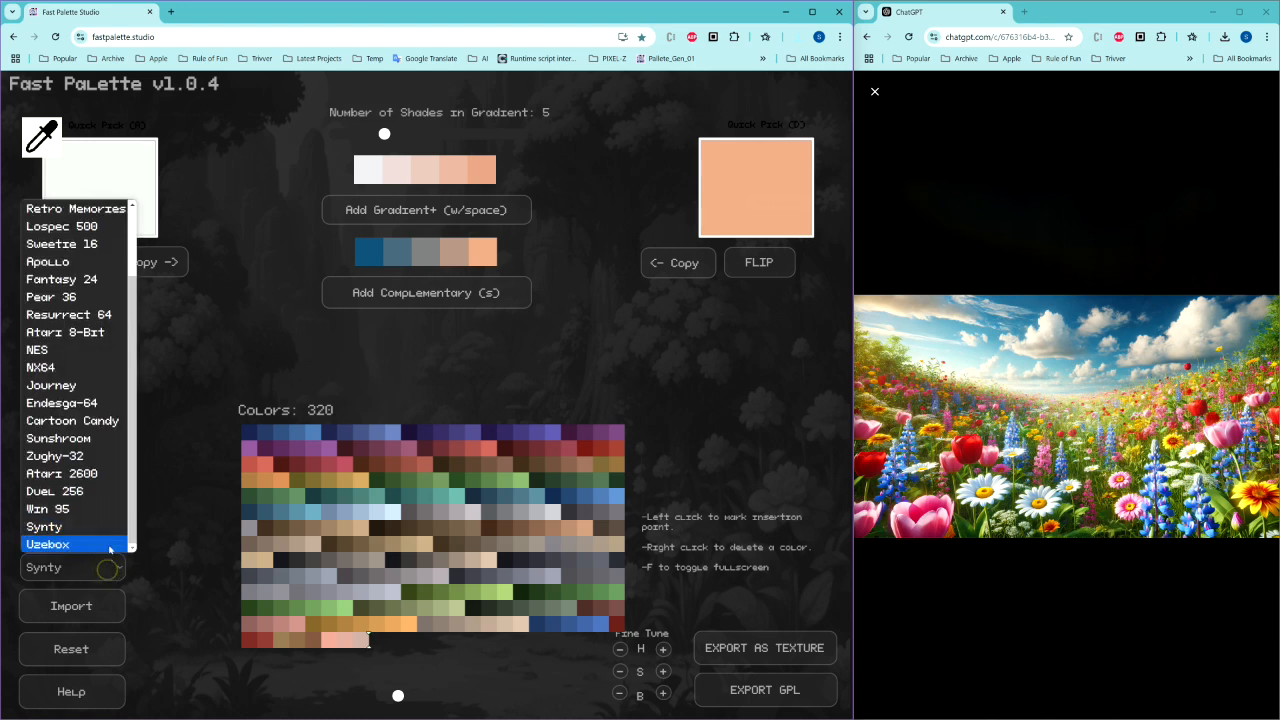
click(60, 297)
click(113, 577)
scroll(100, 470, down, 1)
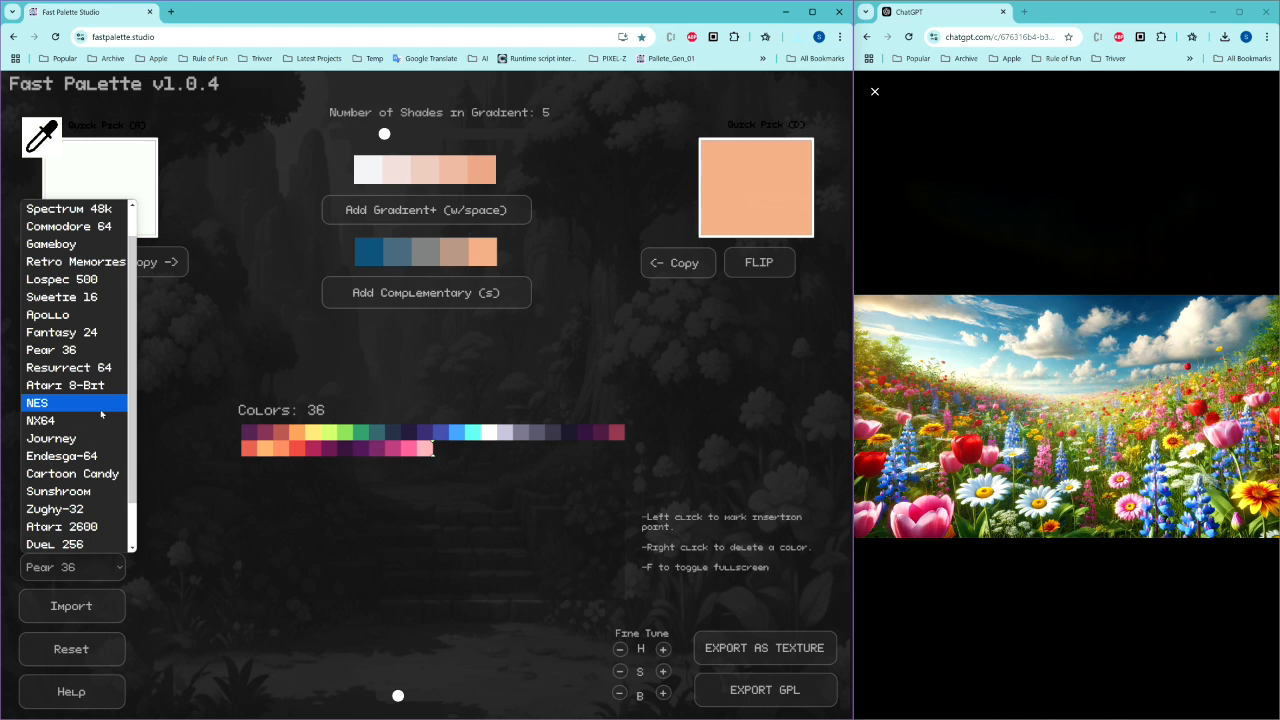
click(100, 412)
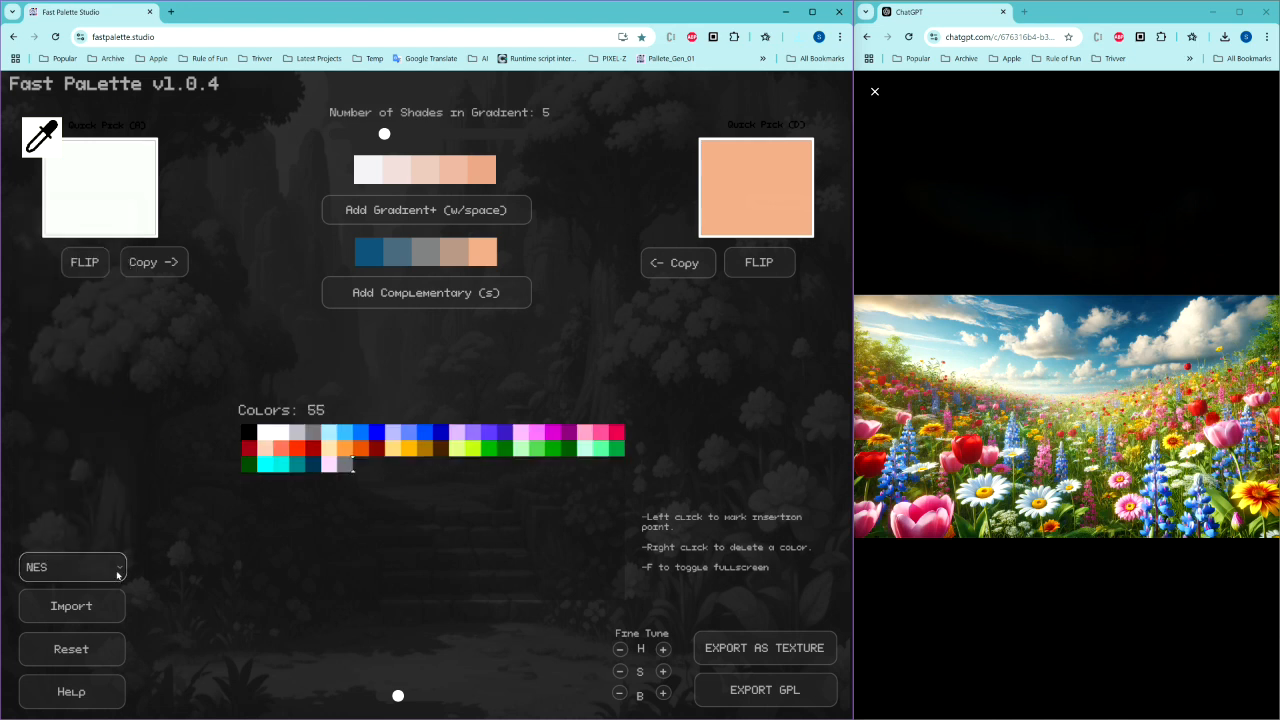
click(115, 576)
click(88, 318)
click(113, 567)
scroll(110, 500, down, 1)
click(99, 292)
Step: Nudge the palette hue up twice and set the number of gradient shades to 1
click(662, 650)
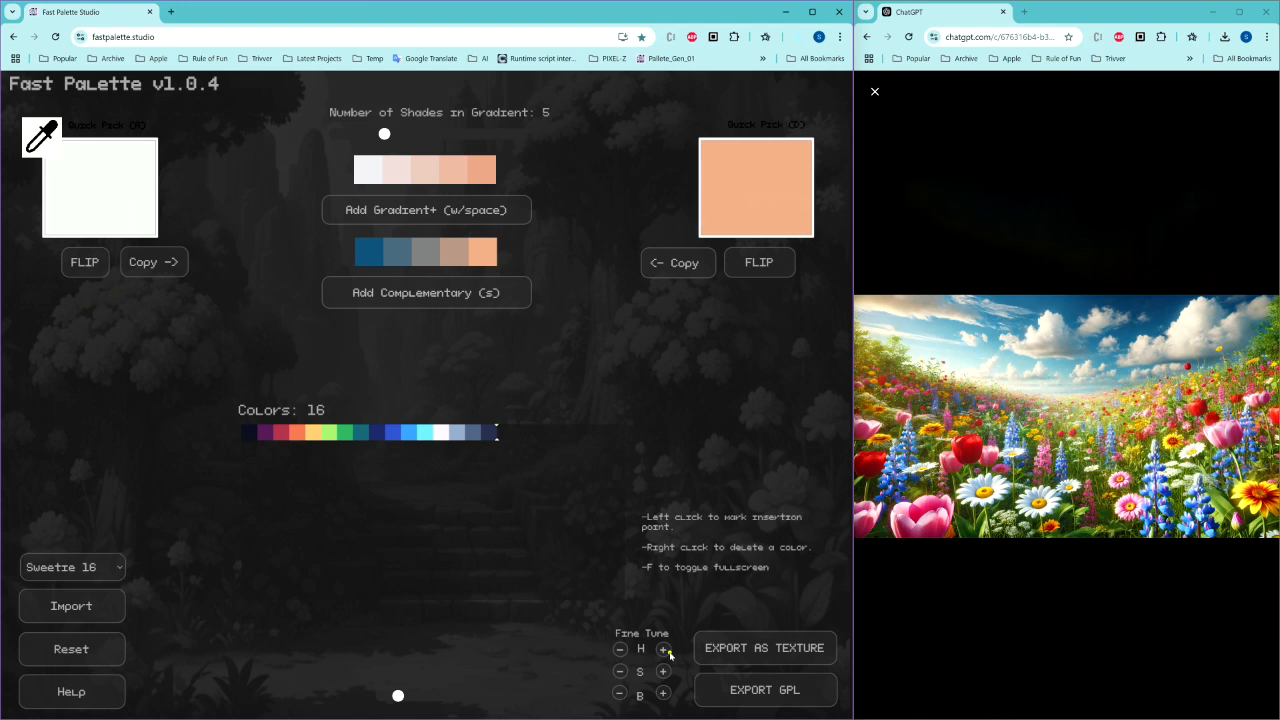
click(662, 650)
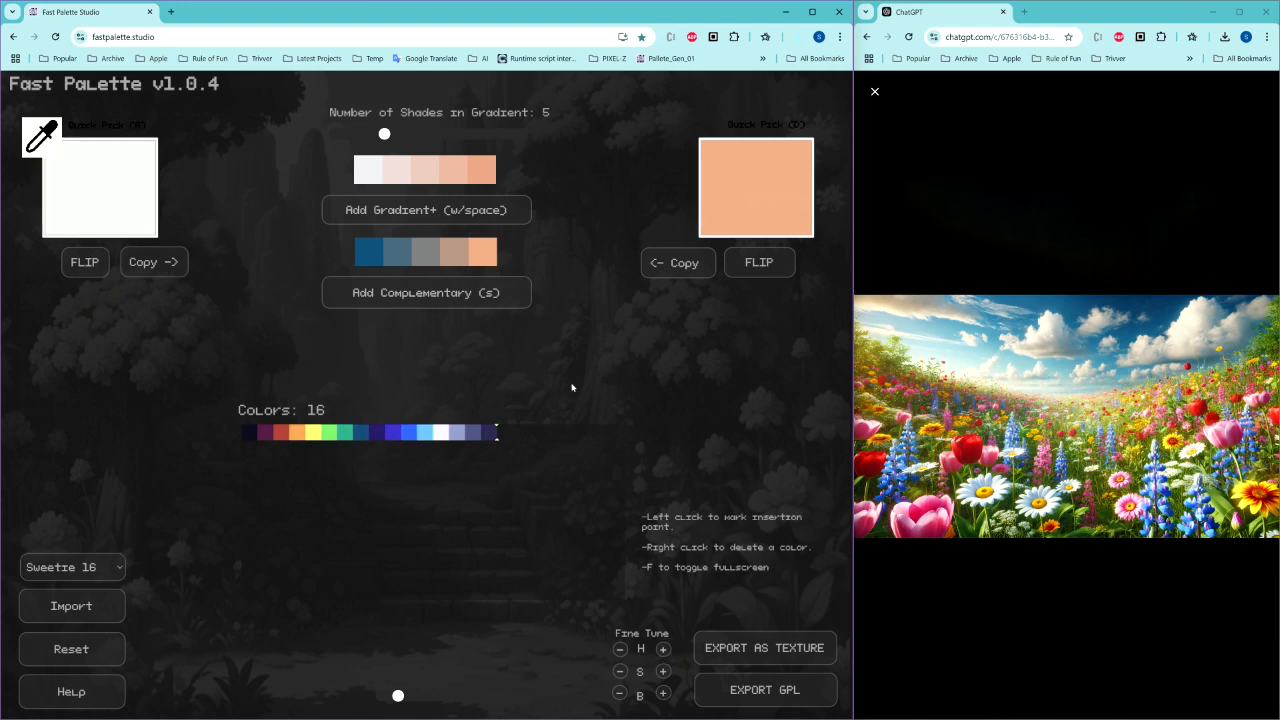
drag(383, 135, 335, 134)
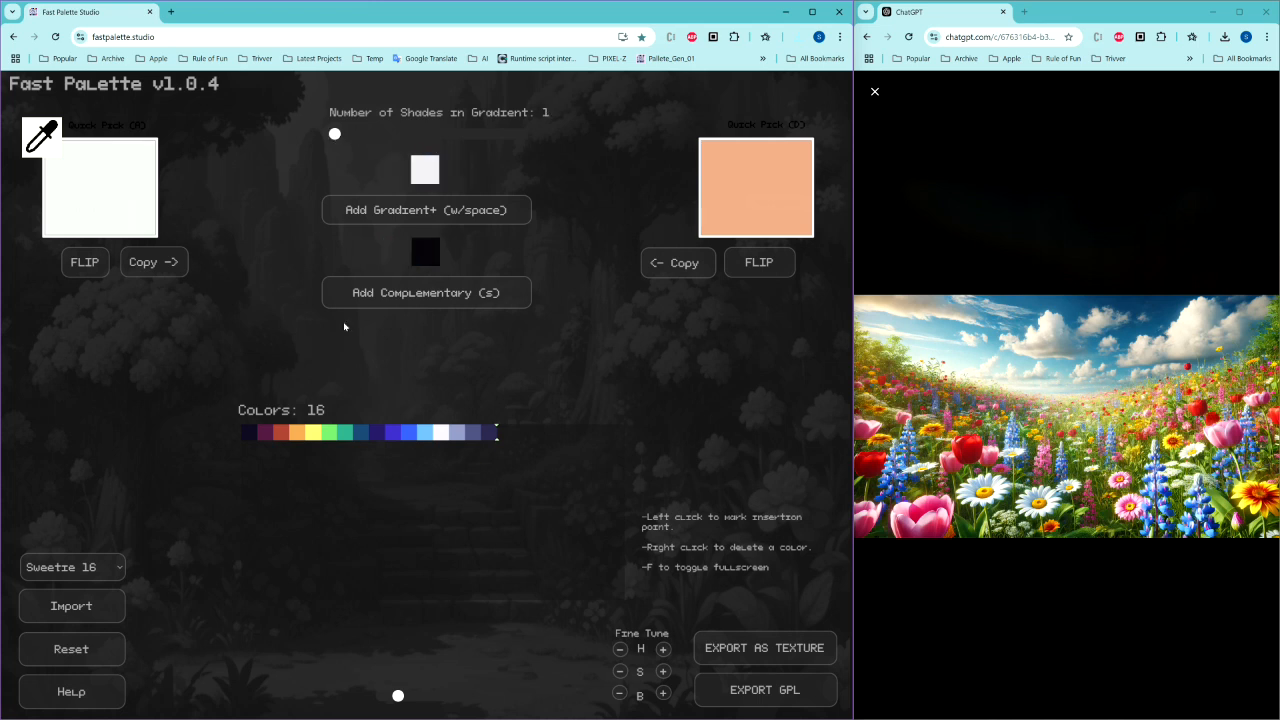
Step: Eyedrop the pink tulip colour from the flower image into quick pick A and add it to the palette
click(930, 522)
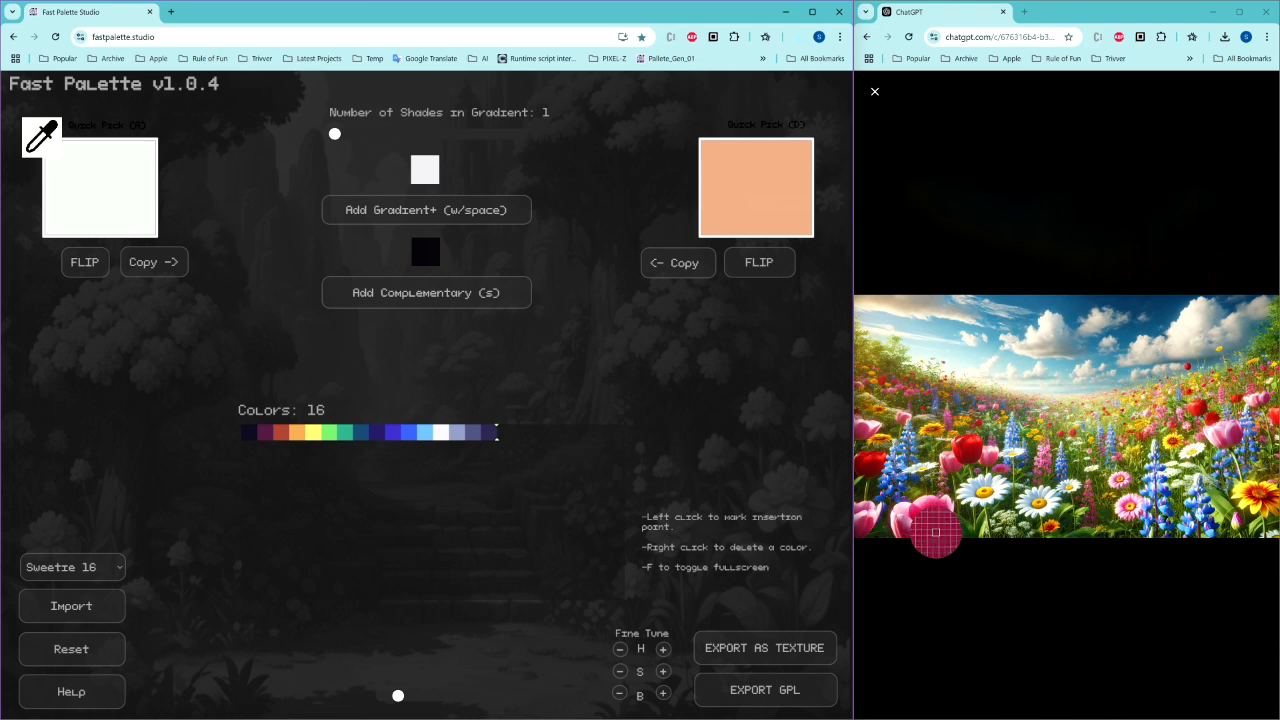
click(934, 530)
key(space)
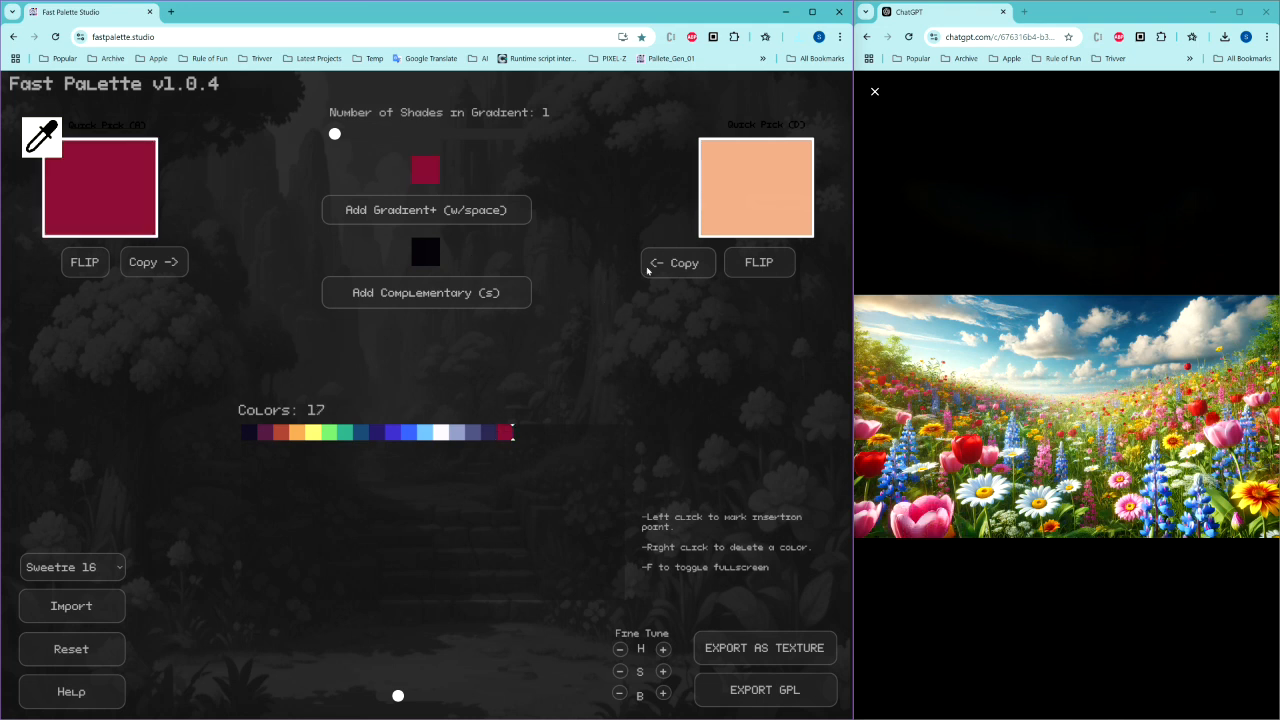
Step: Eyedrop the yellow flower colour into both quick picks and add the yellow to the palette
key(d)
key(a)
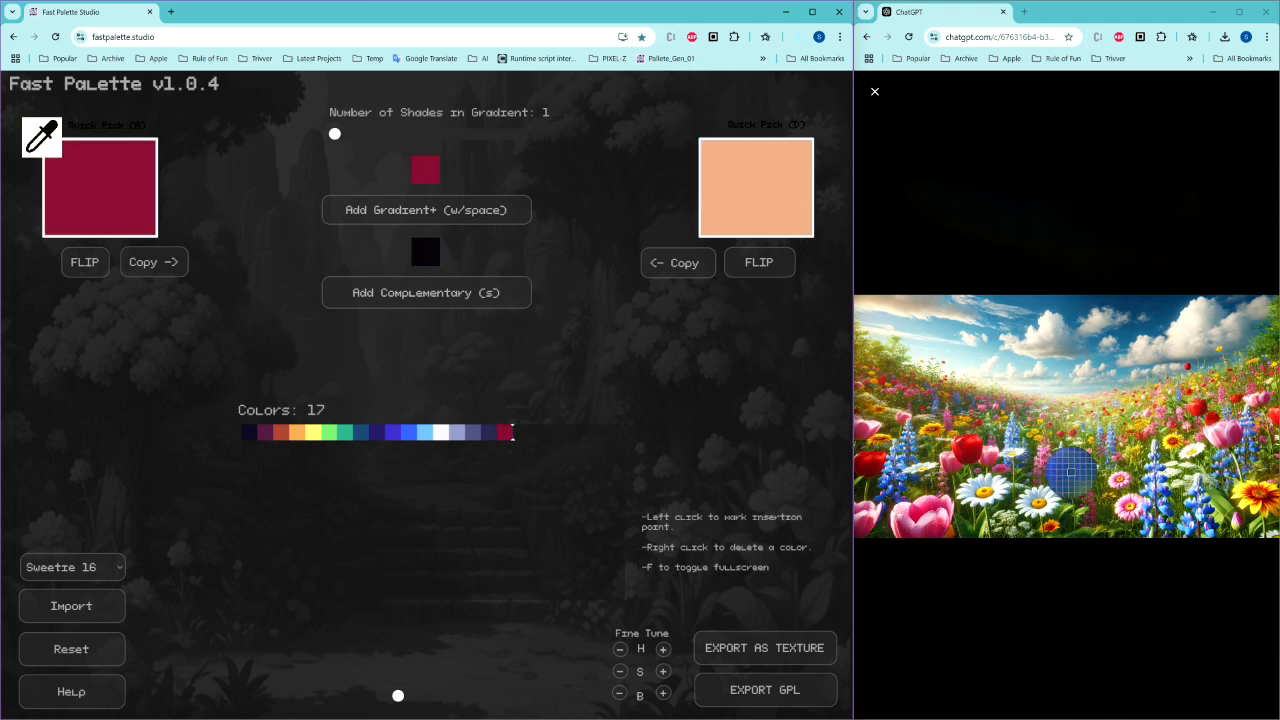
click(1240, 494)
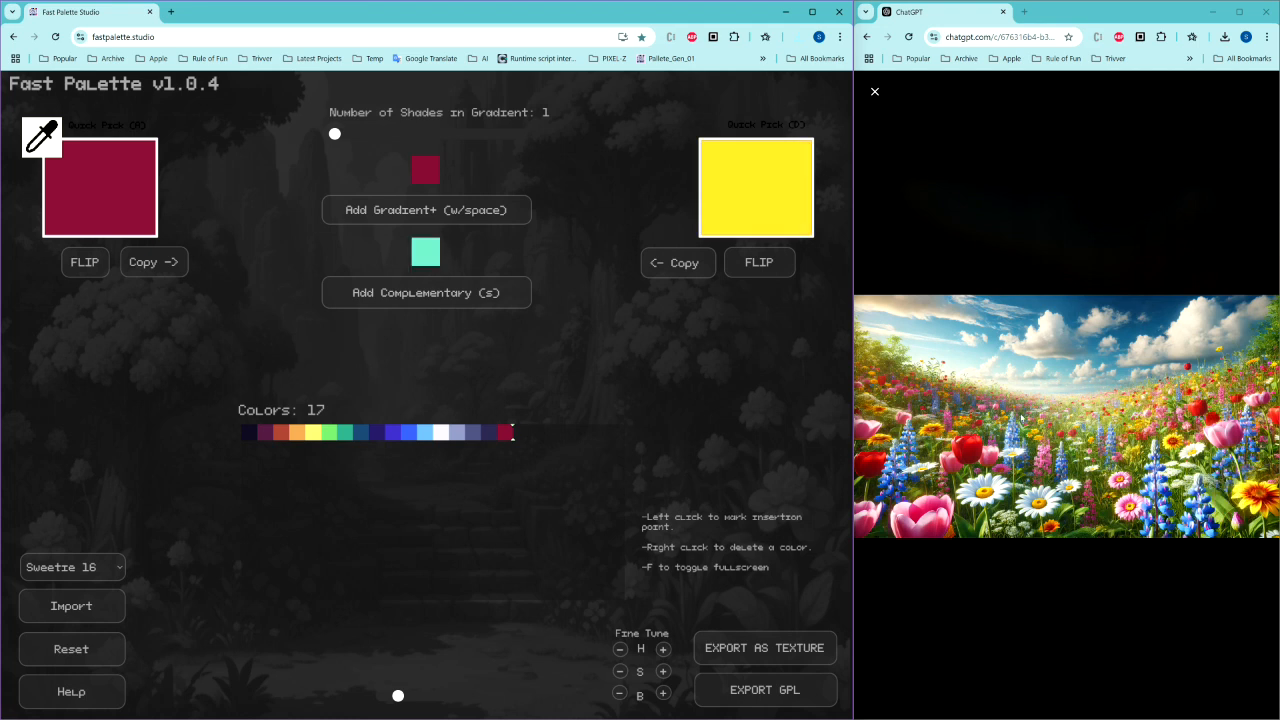
key(a)
click(1239, 492)
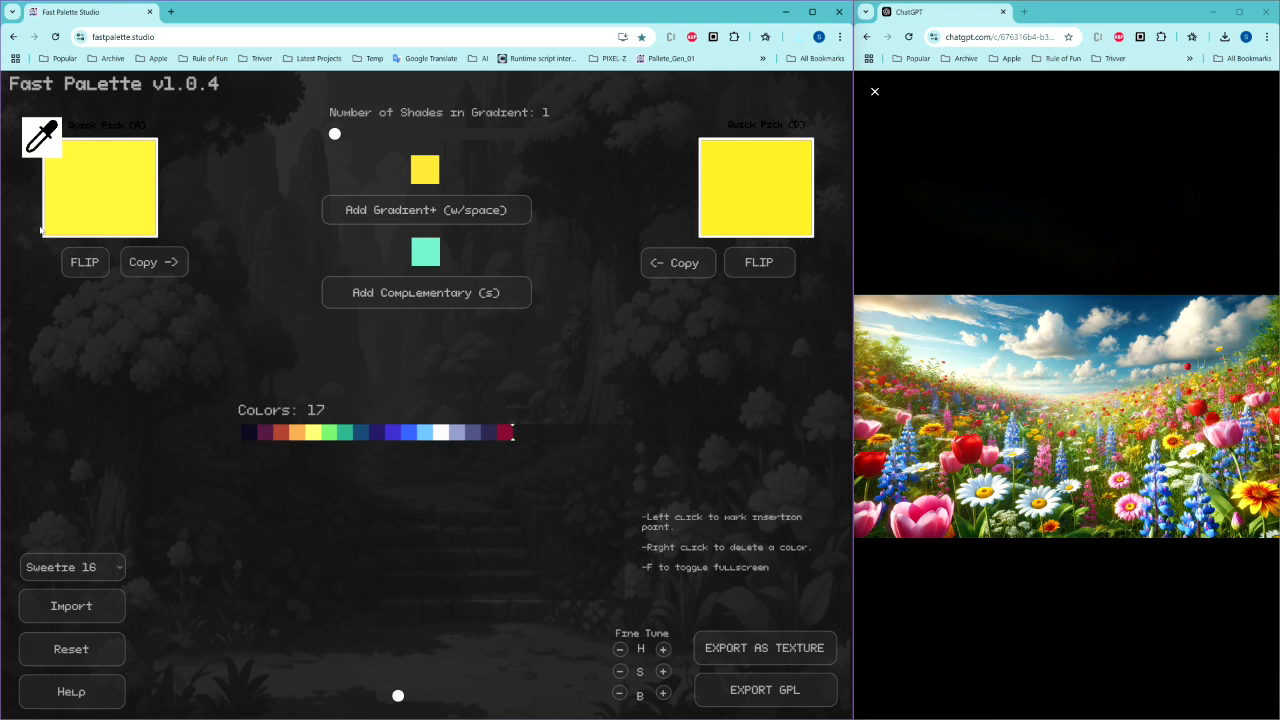
key(space)
Step: Set the gradient shades to 2 and choose a mint green (RGB 105, 206, 164) for quick pick D
click(346, 134)
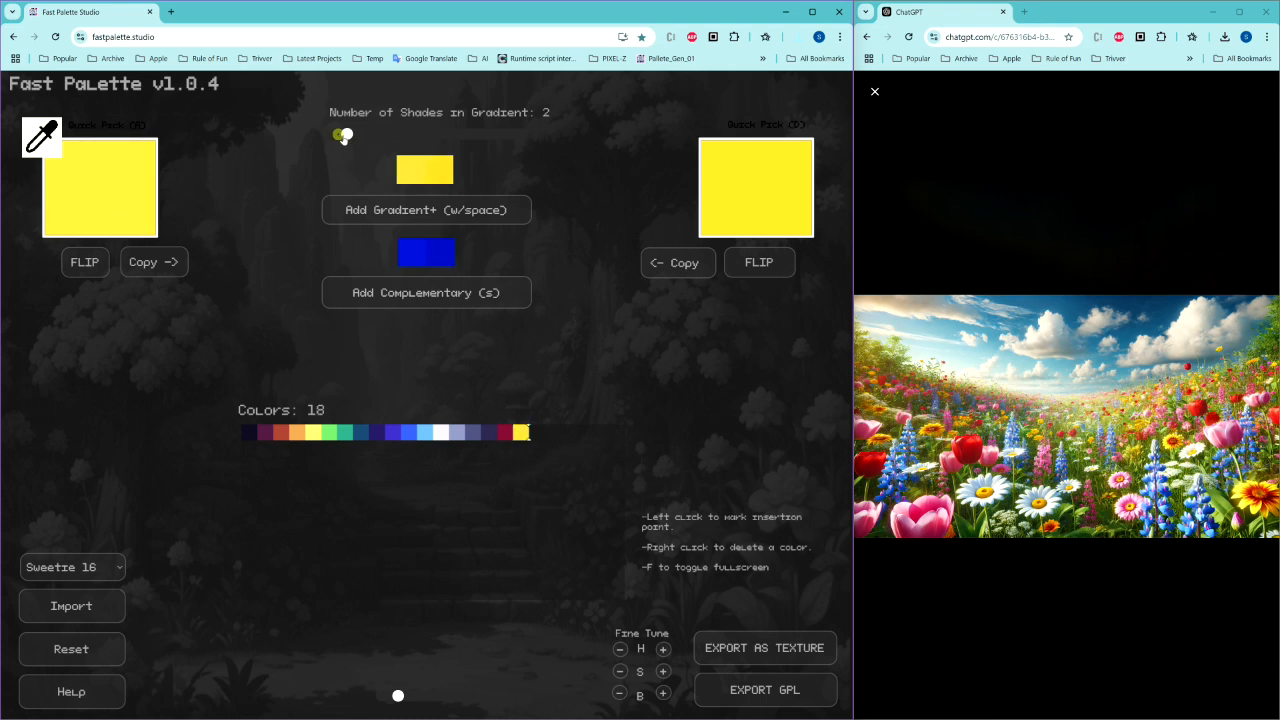
click(792, 211)
click(805, 331)
click(769, 257)
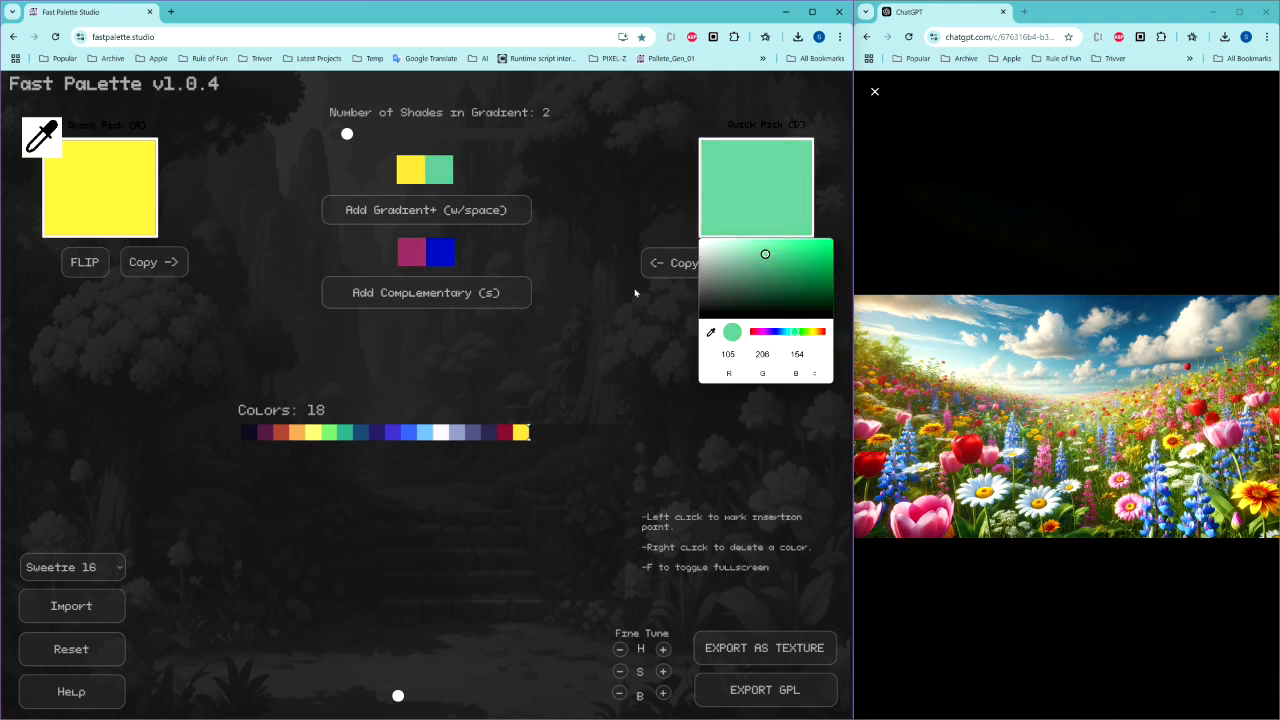
click(575, 315)
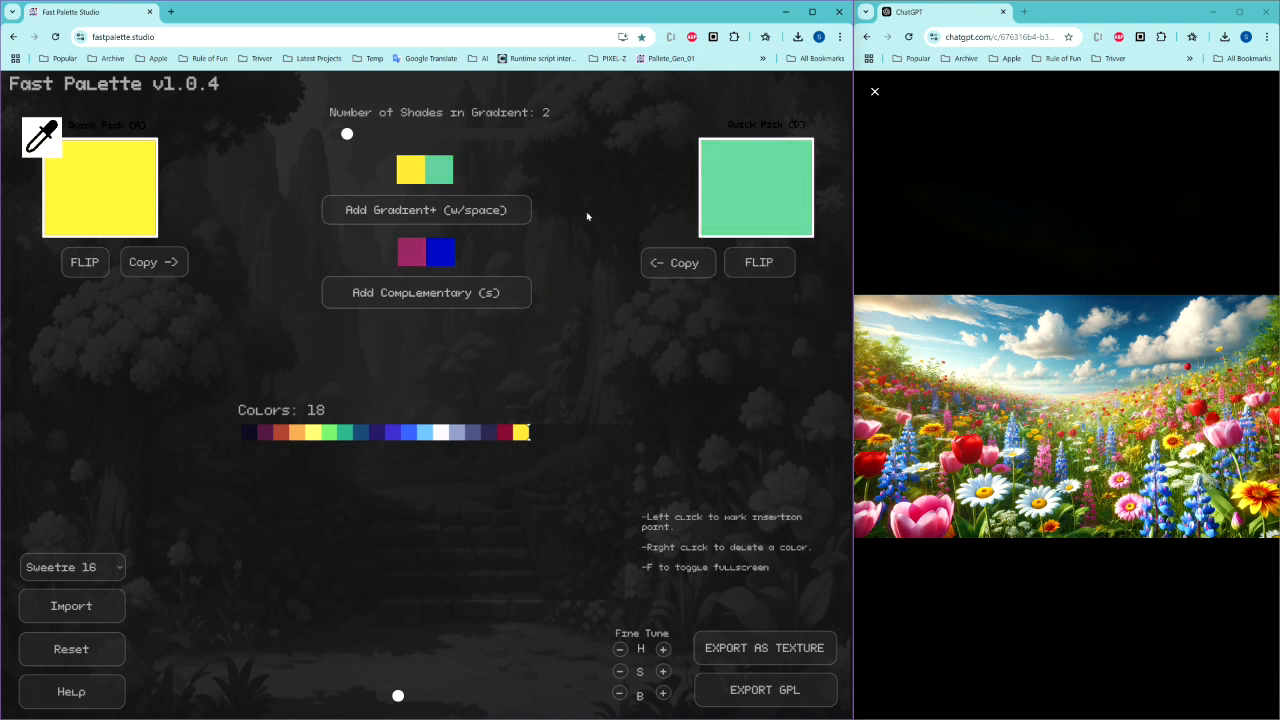
Step: Add the yellow-to-green gradient and delete the duplicate yellow swatch from the palette
key(space)
right_click(538, 436)
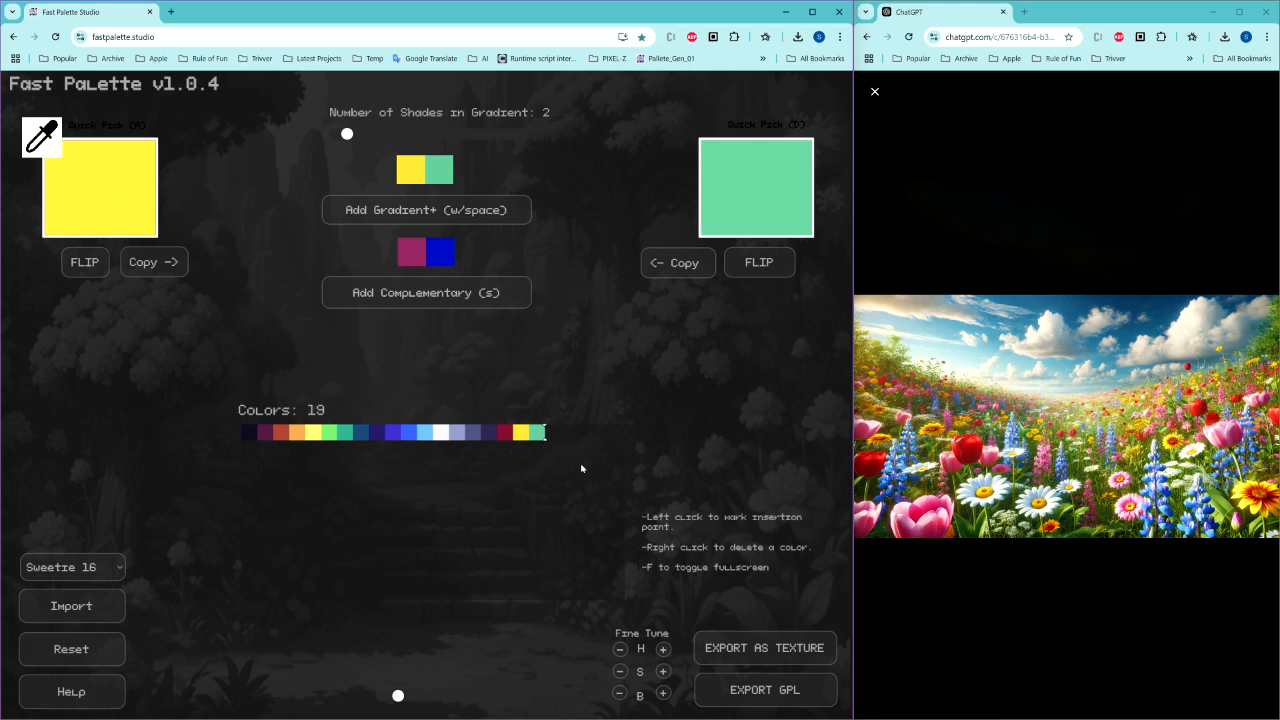